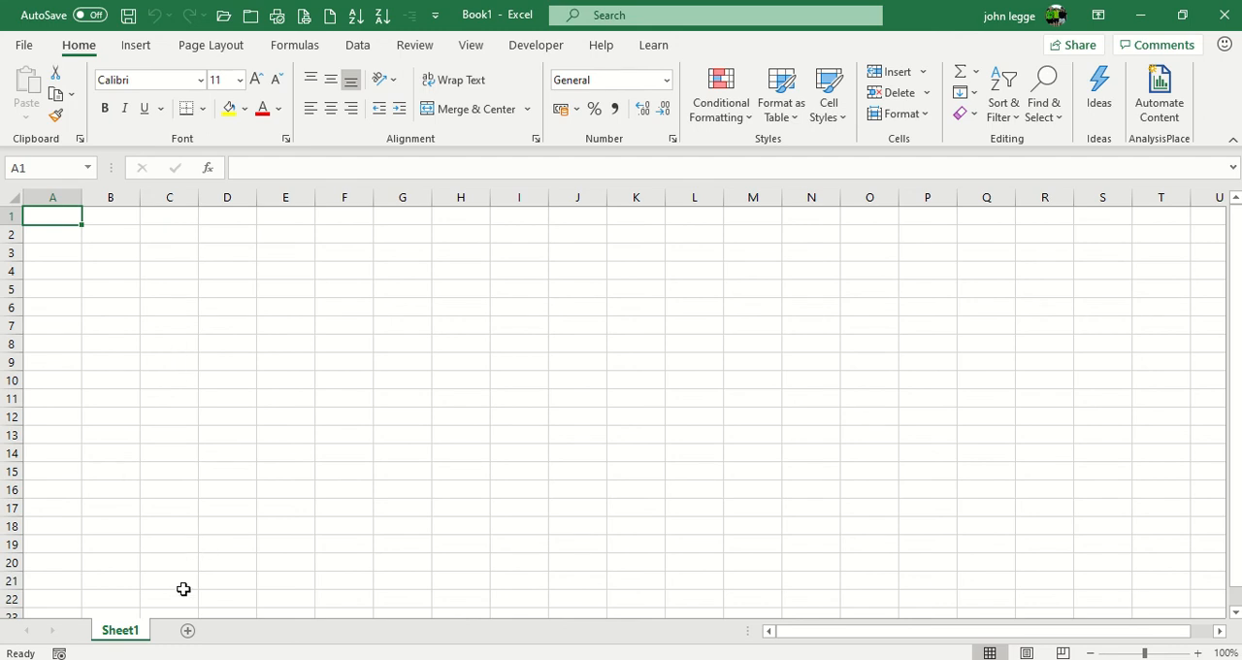
Step: Add five new worksheets to the workbook, Sheet2 through Sheet6
left_click(188, 631)
left_click(242, 630)
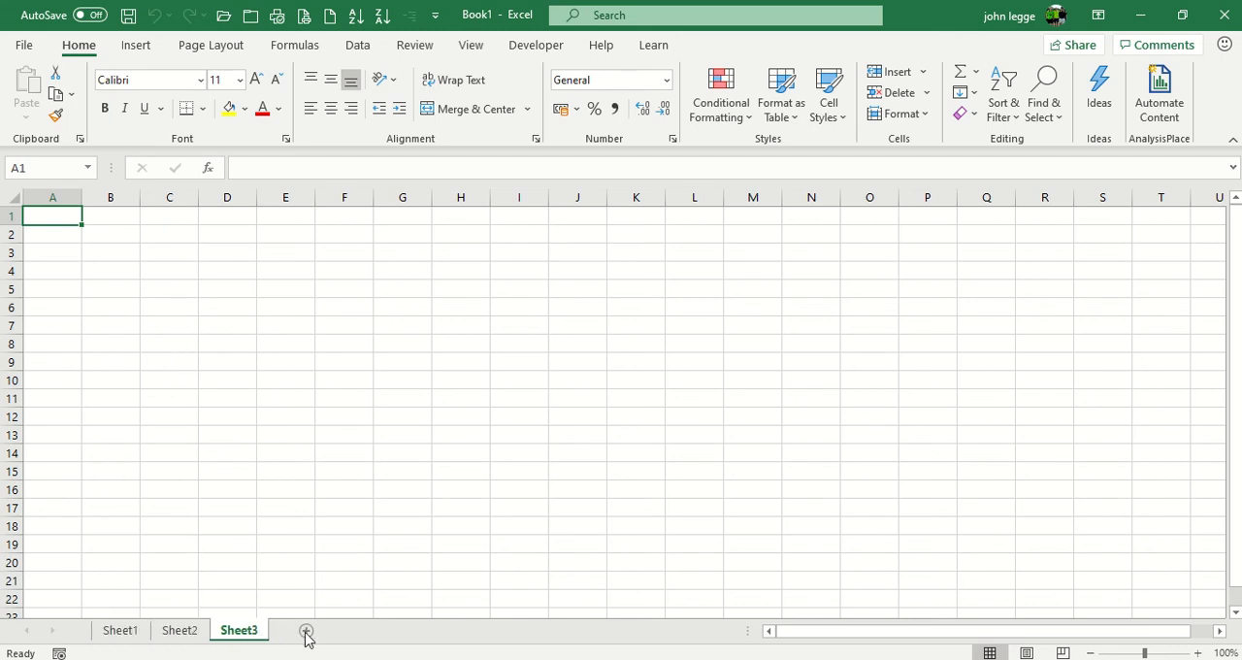
left_click(307, 631)
left_click(364, 632)
left_click(424, 631)
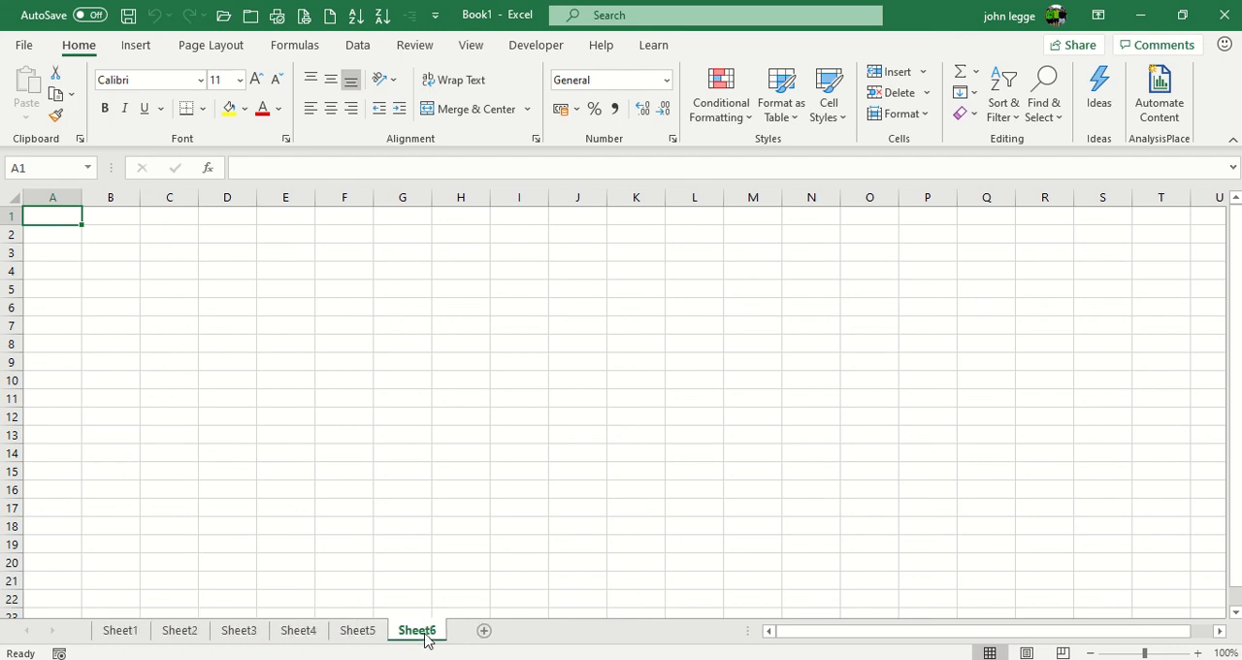
Step: Group all six worksheets from Sheet1 through Sheet6, keeping Sheet1 as the active sheet
left_click(120, 632)
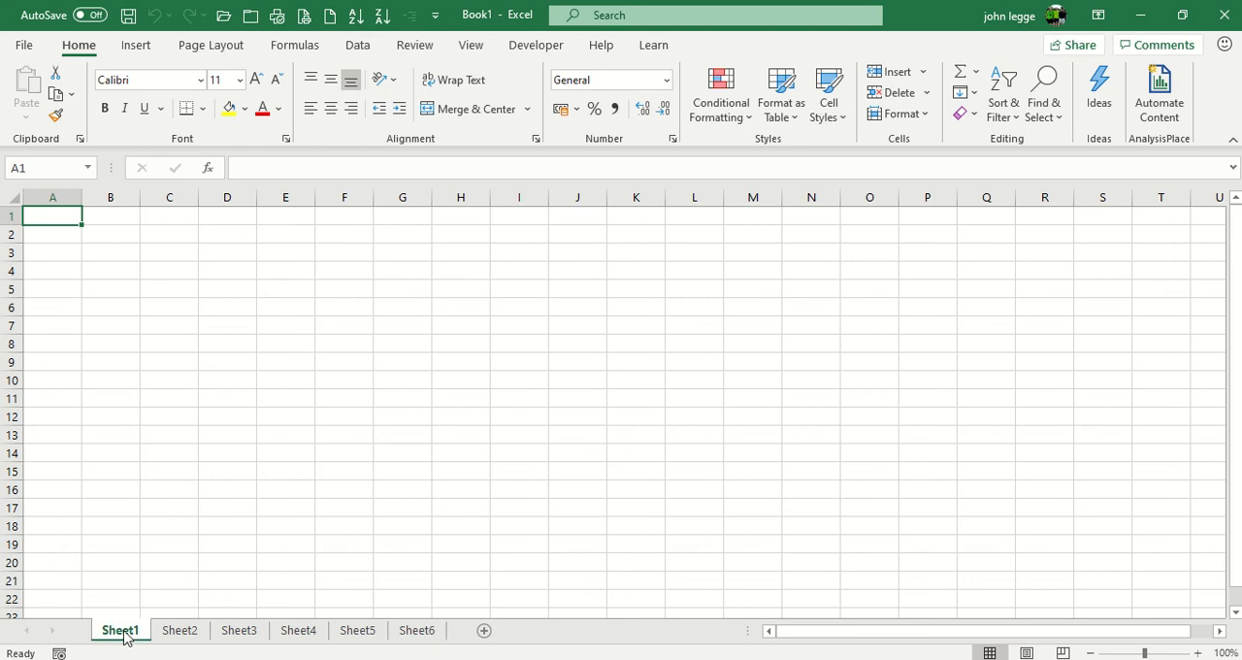
left_click(177, 633)
left_click(373, 632)
left_click(420, 632)
left_click(422, 631, "shift")
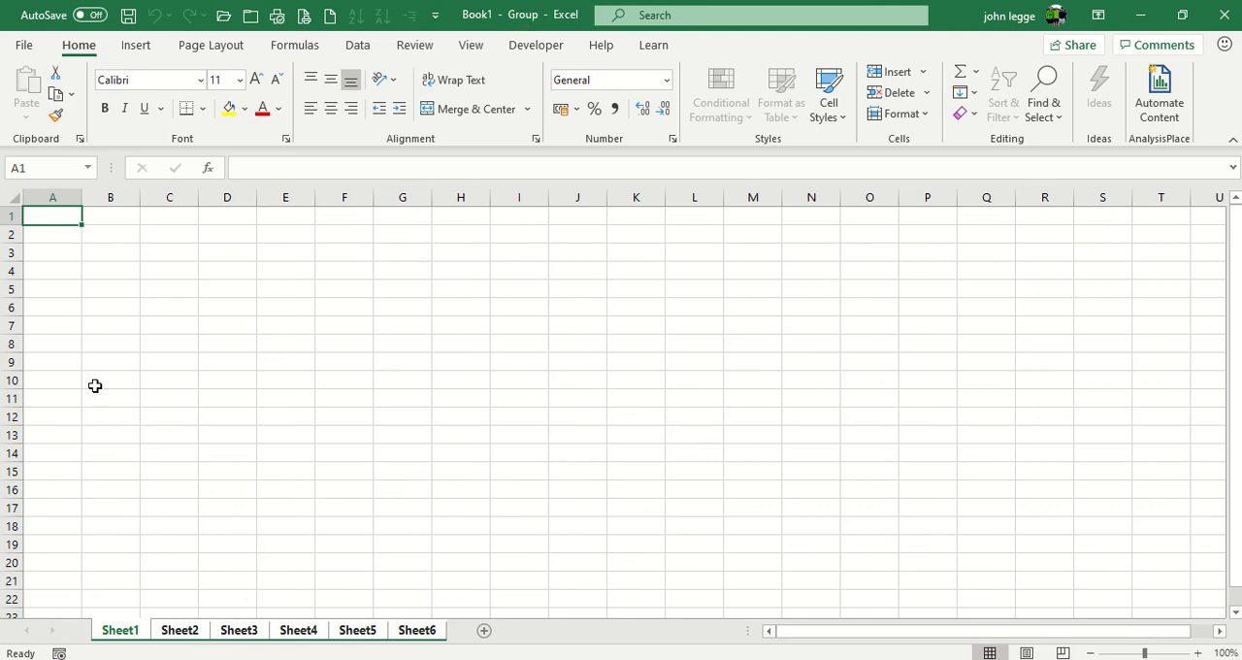
Step: Enter the headers Date, Product 1 and Product 2 in cells A1 to C1 of the grouped sheets
type("Date")
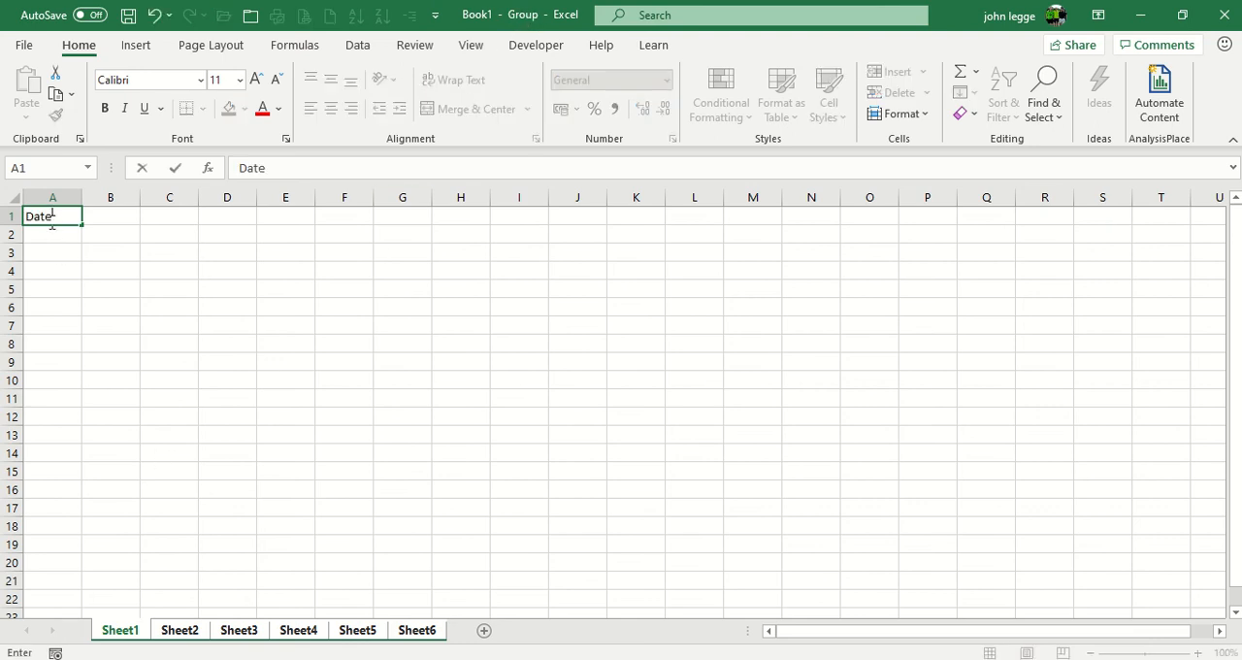
key("Tab")
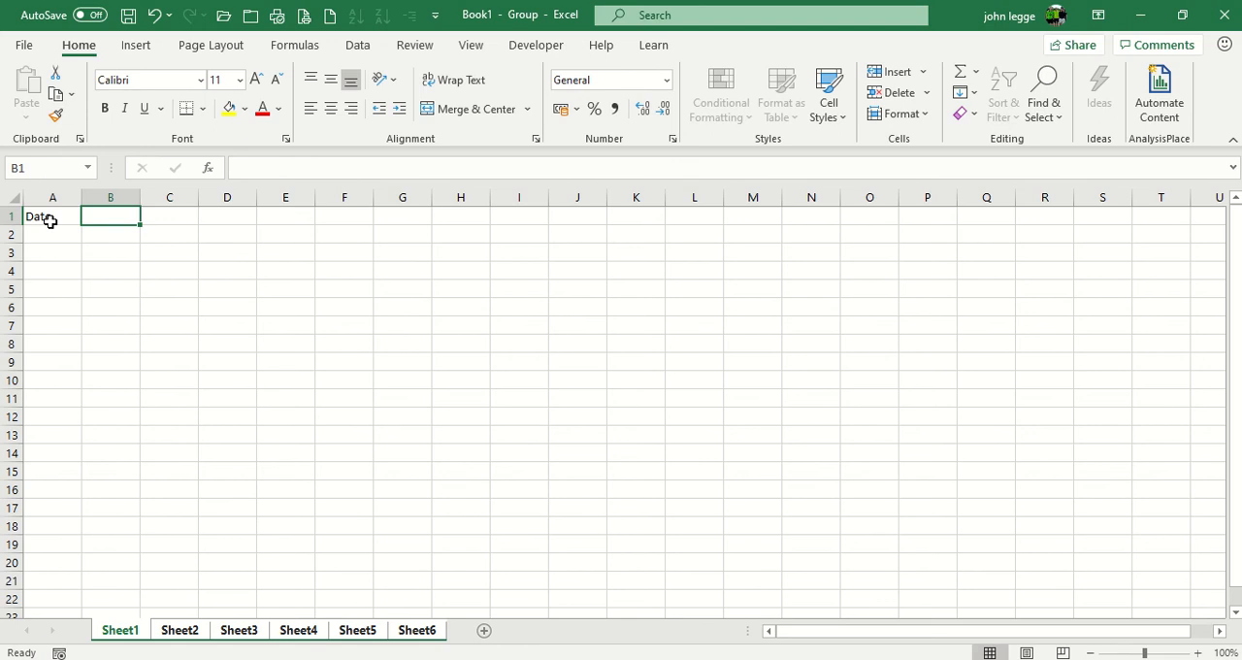
type("Product ")
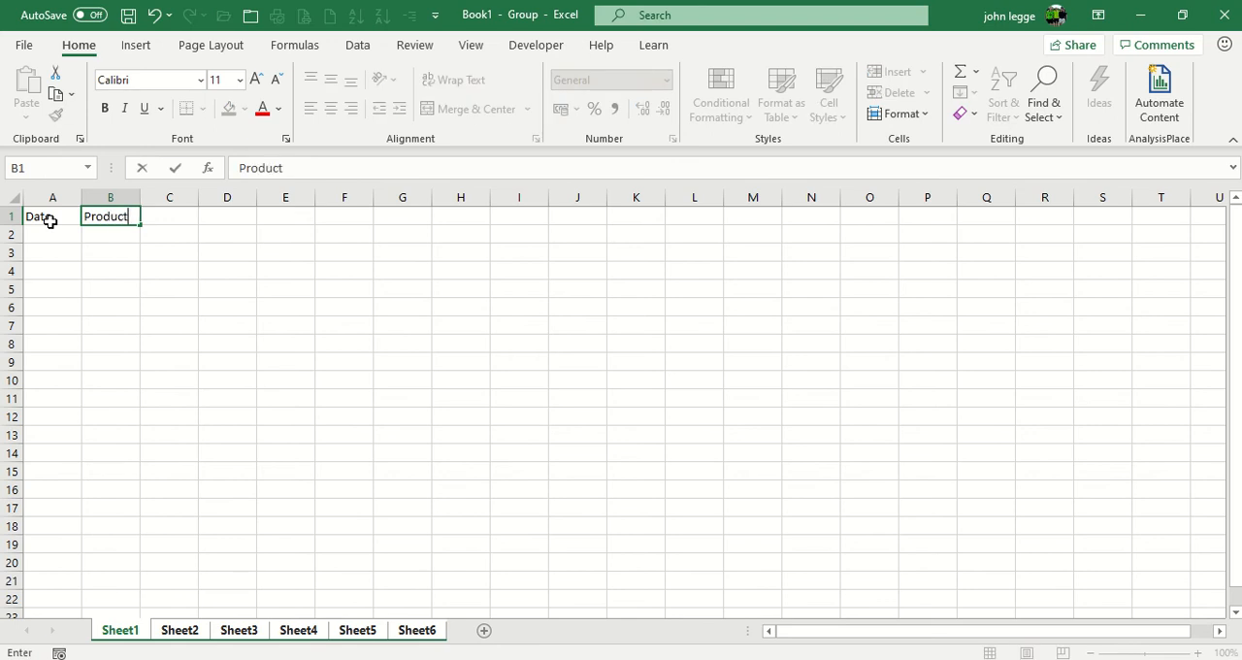
type("1")
key("Tab")
type("Prod")
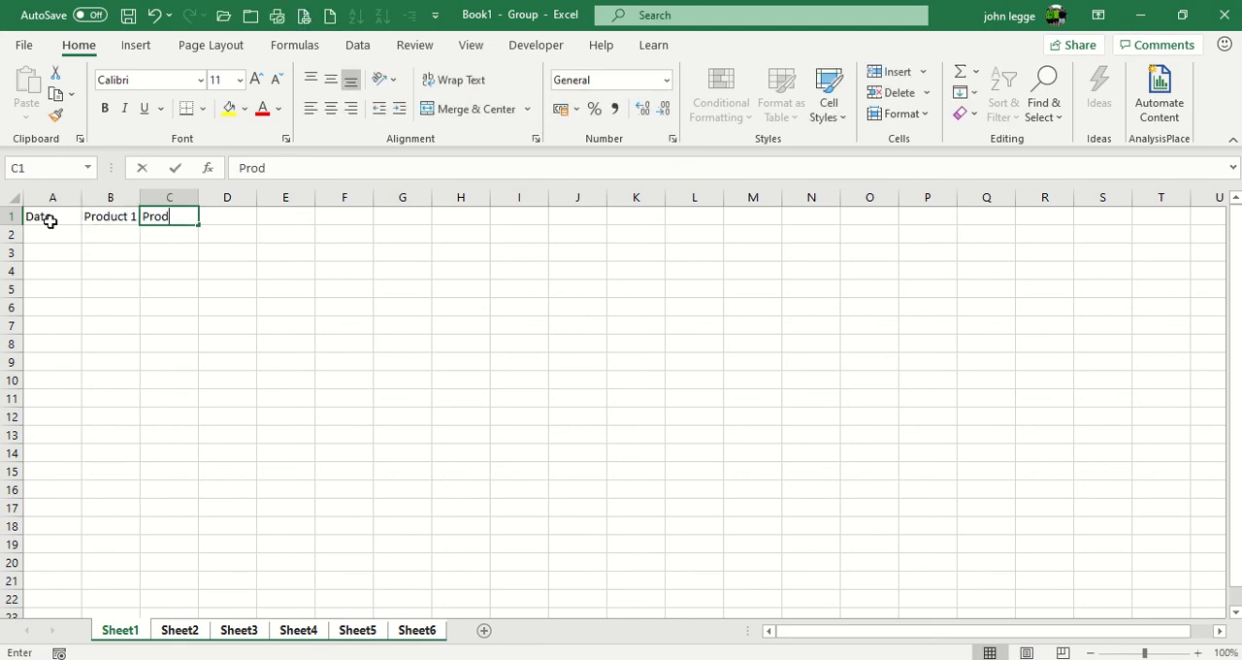
type("uct 2")
key("Tab")
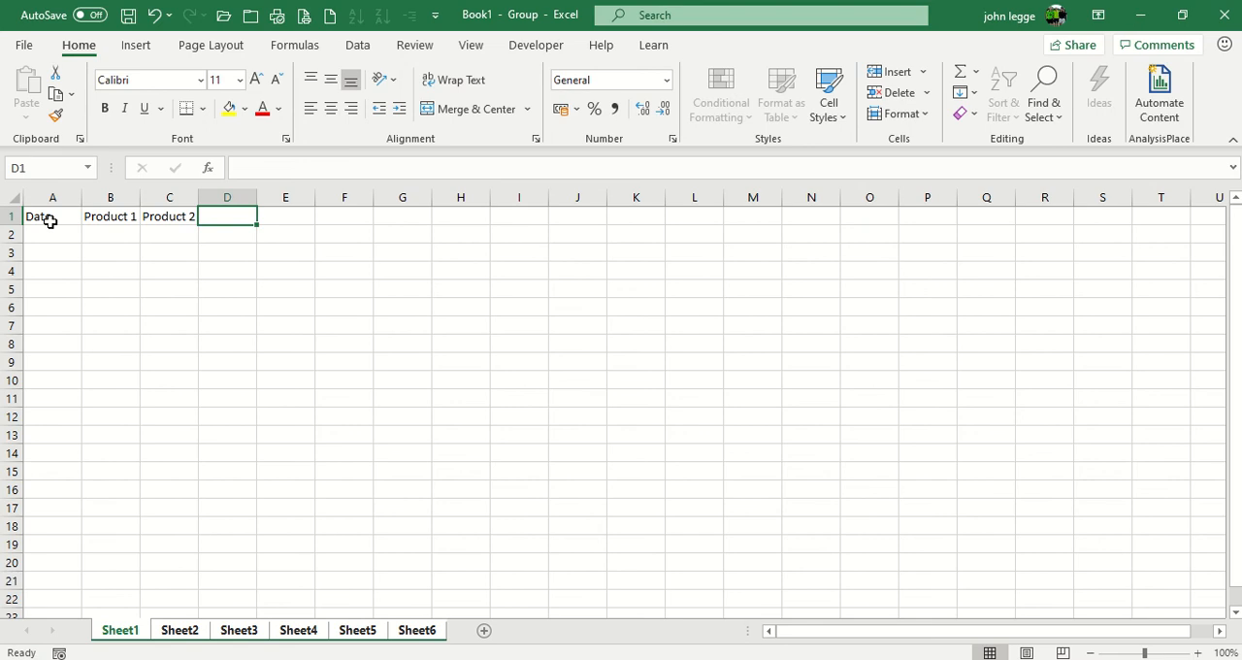
Step: Enter the header Product 3 in cell D1 of the grouped sheets
type("Product")
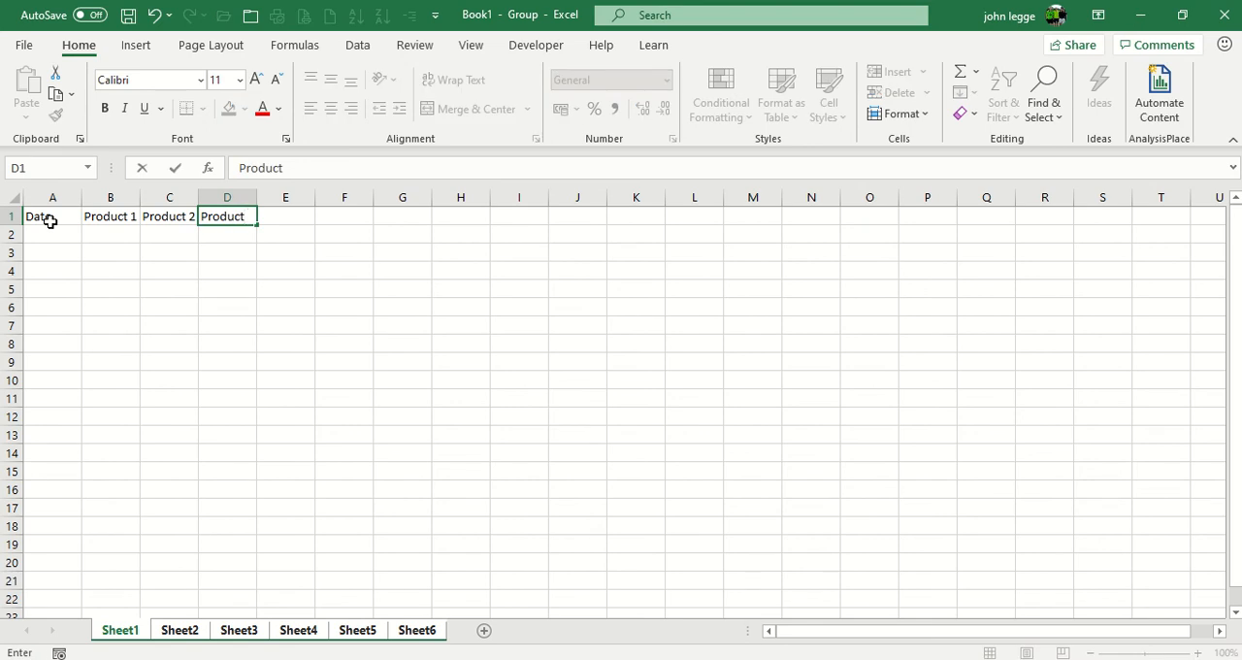
key("Tab")
left_click(249, 215)
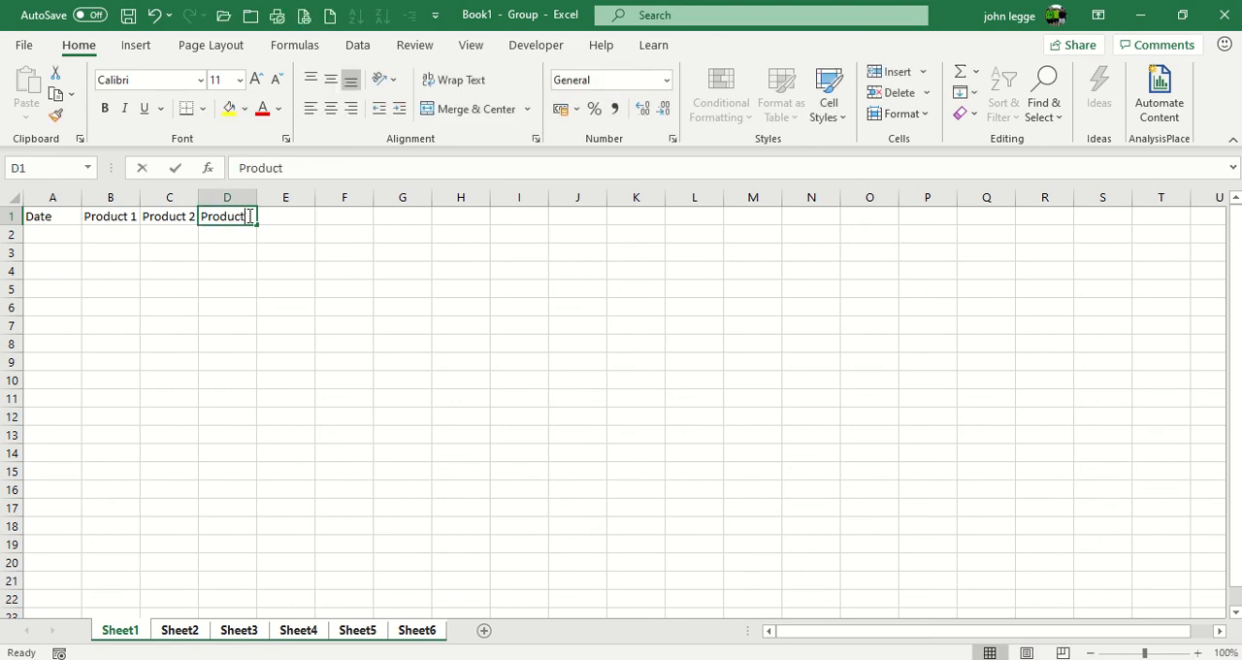
double_click(249, 215)
type("3")
left_click(278, 250)
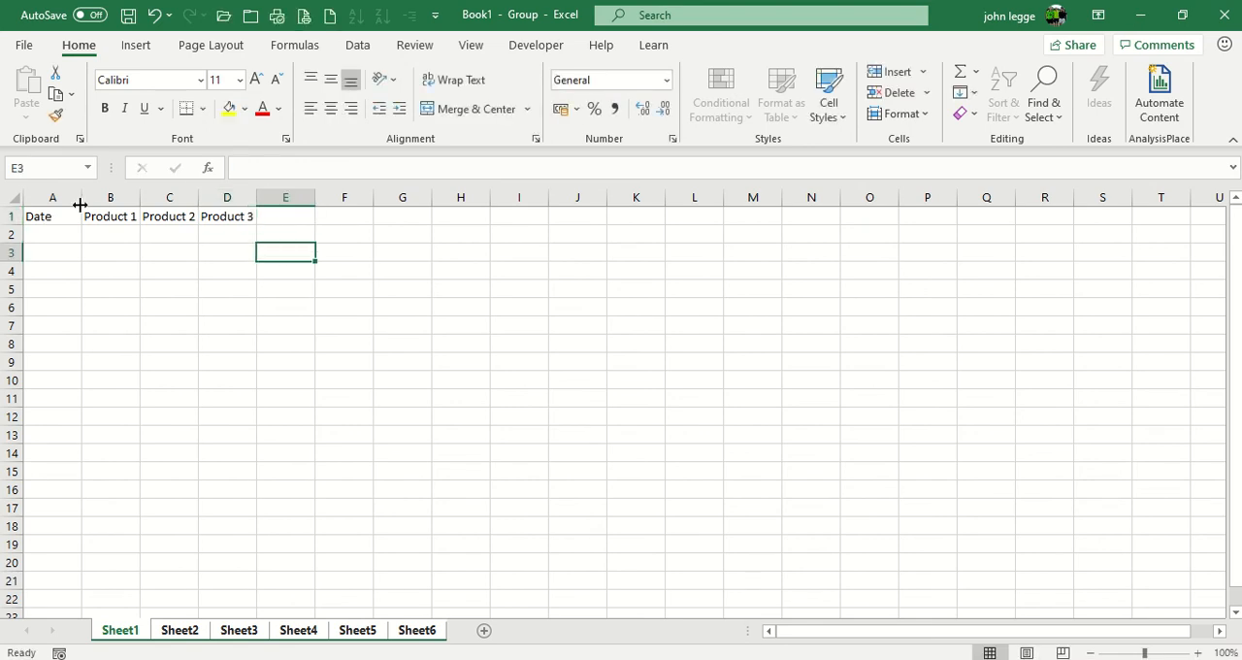
Step: Widen columns A to D equally on the grouped sheets
left_click_drag(58, 197, 219, 197)
left_click(91, 230)
left_click(85, 215)
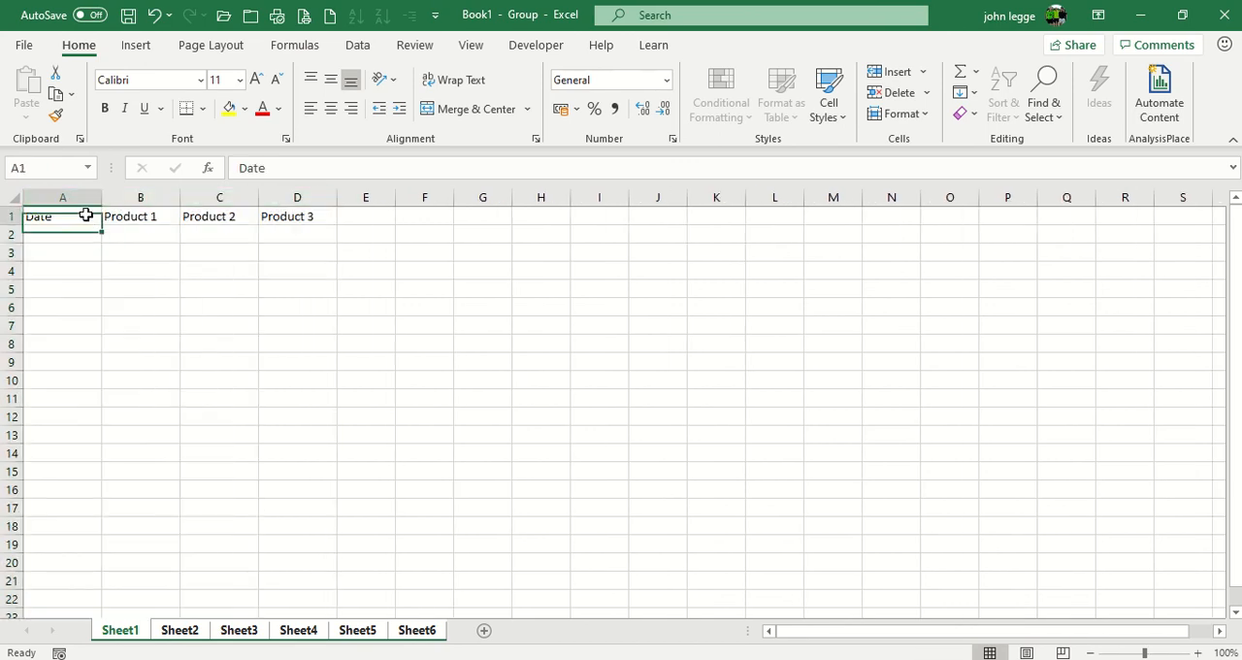
Step: Apply inside borders to the range A1:D21 using the Format Cells border settings
left_click_drag(86, 215, 333, 582)
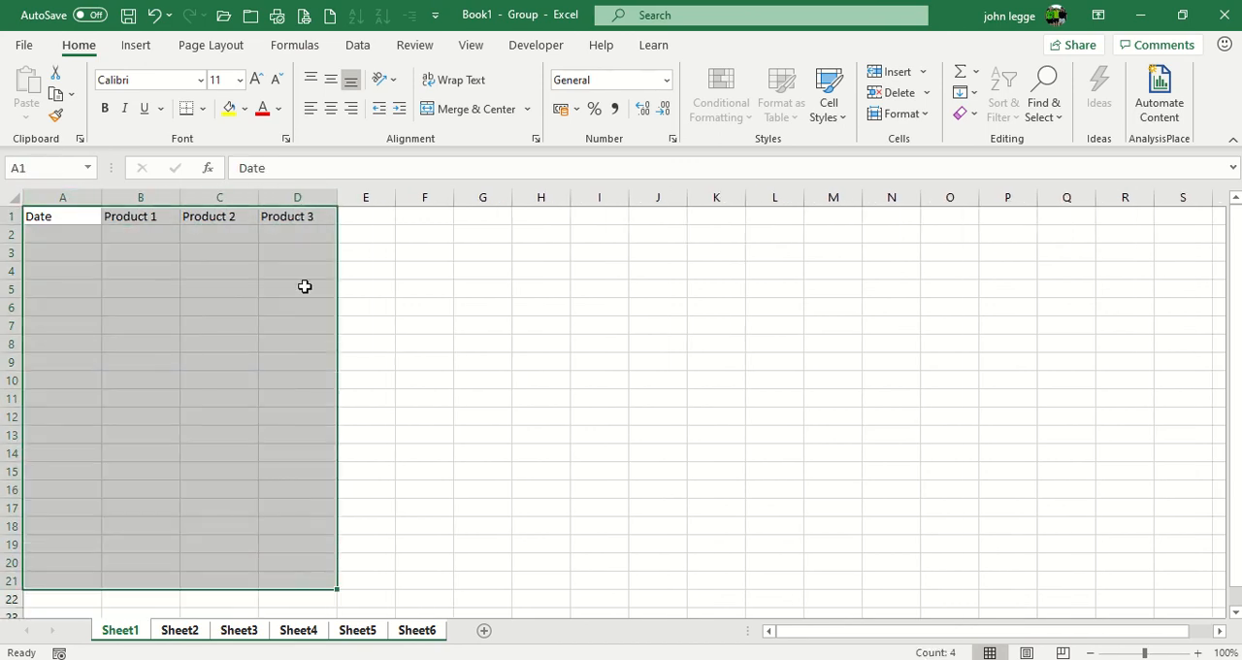
left_click(203, 110)
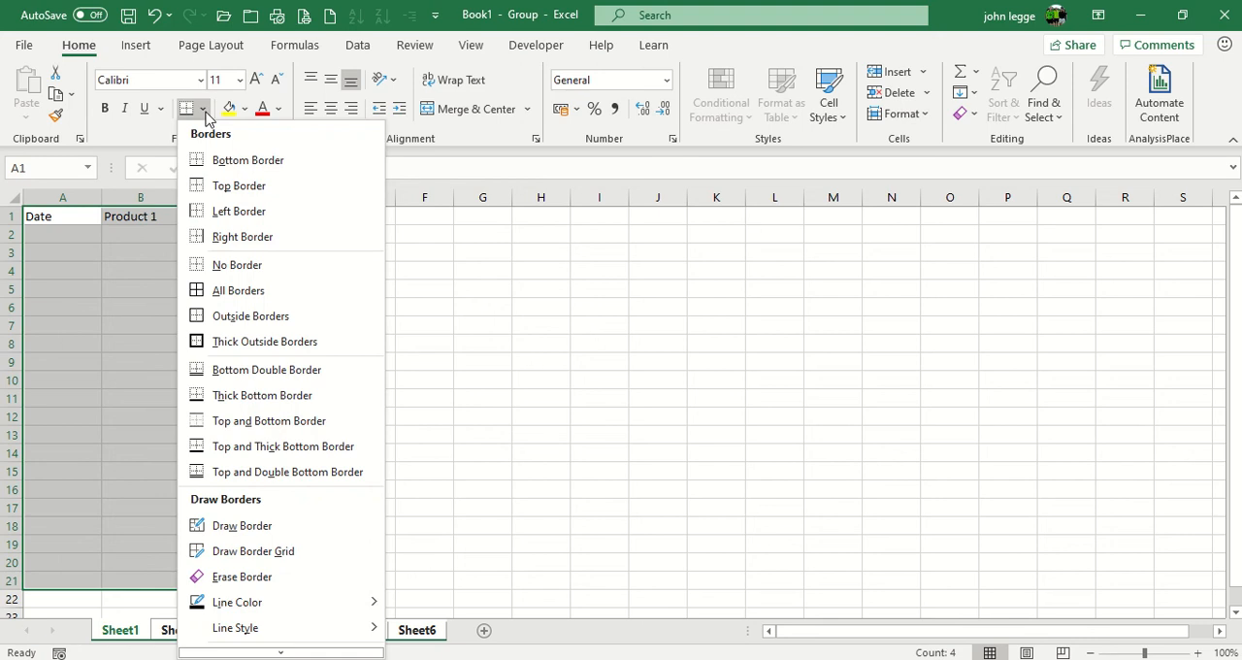
left_click(288, 646)
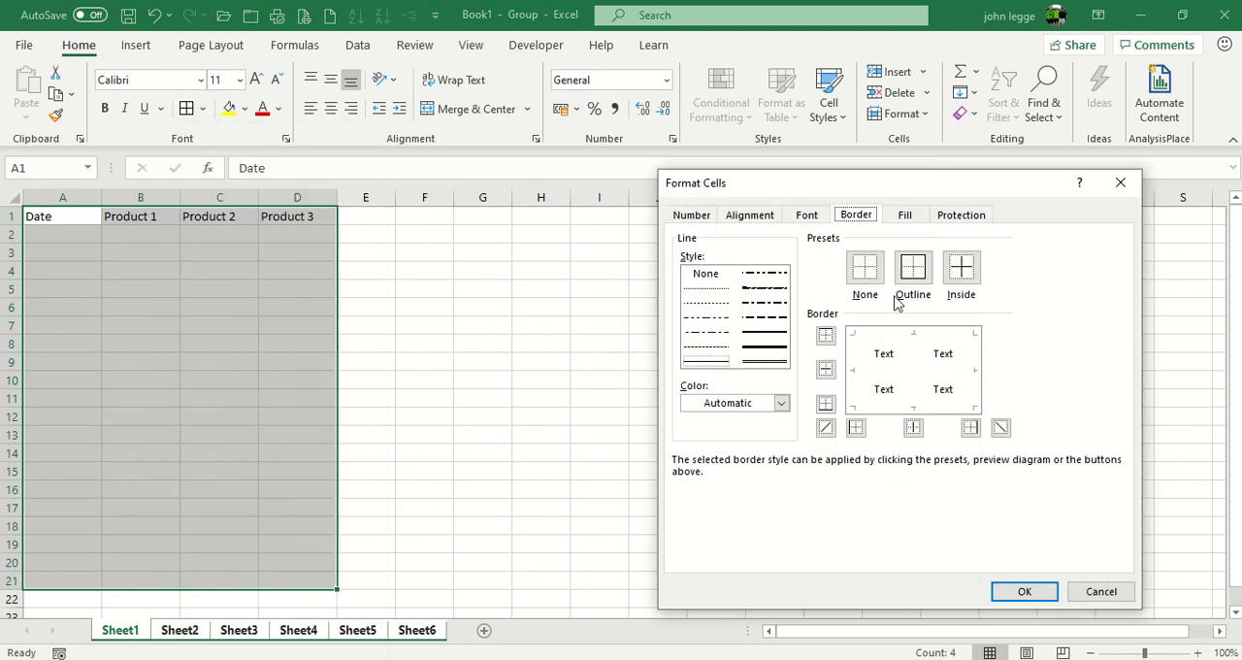
left_click(961, 277)
left_click(1013, 592)
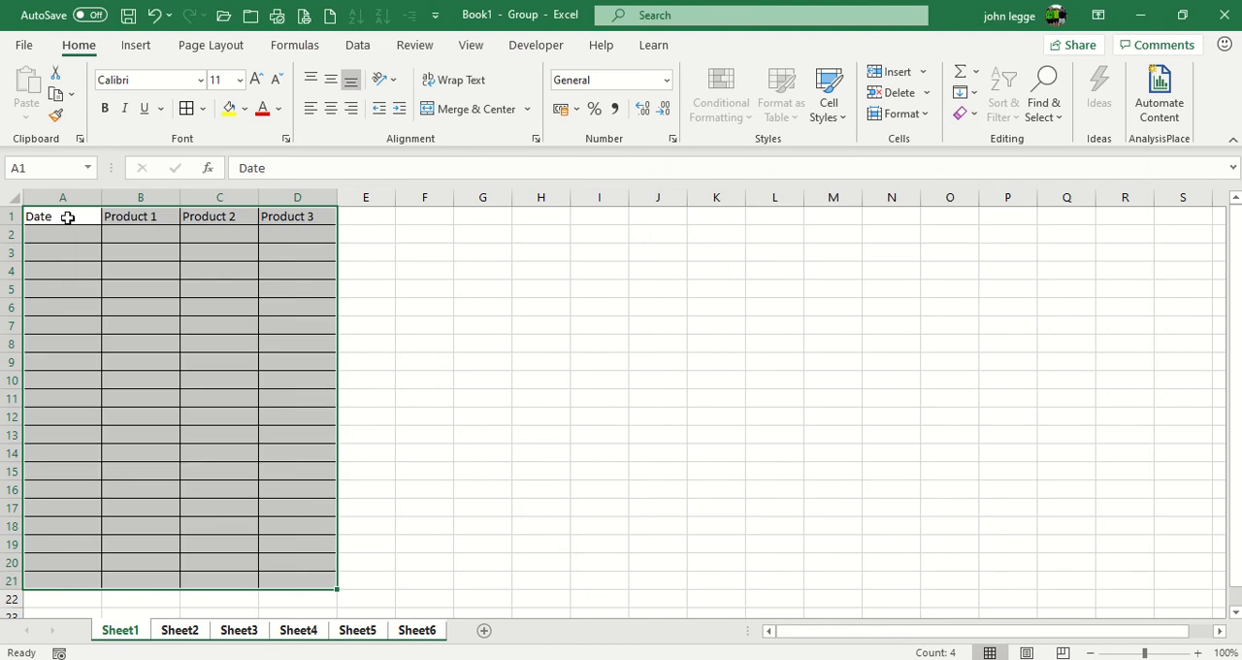
Step: Apply a thick bottom border to the header cells A1:D1
left_click_drag(66, 218, 281, 217)
left_click(202, 109)
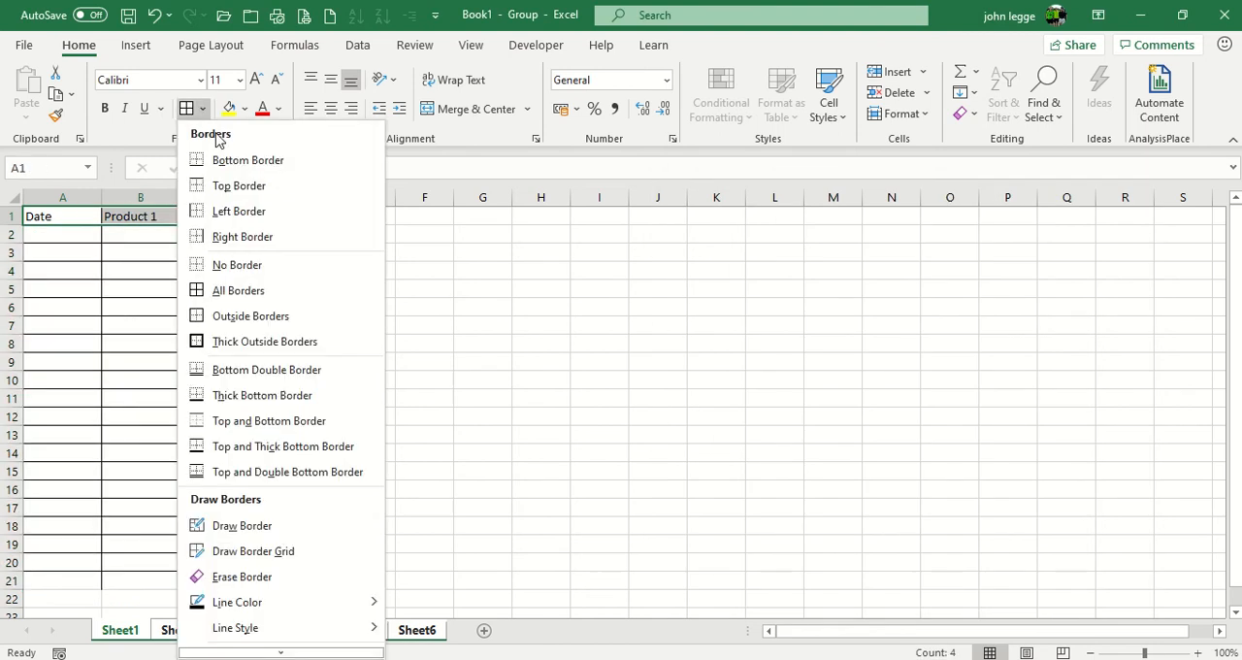
left_click(272, 395)
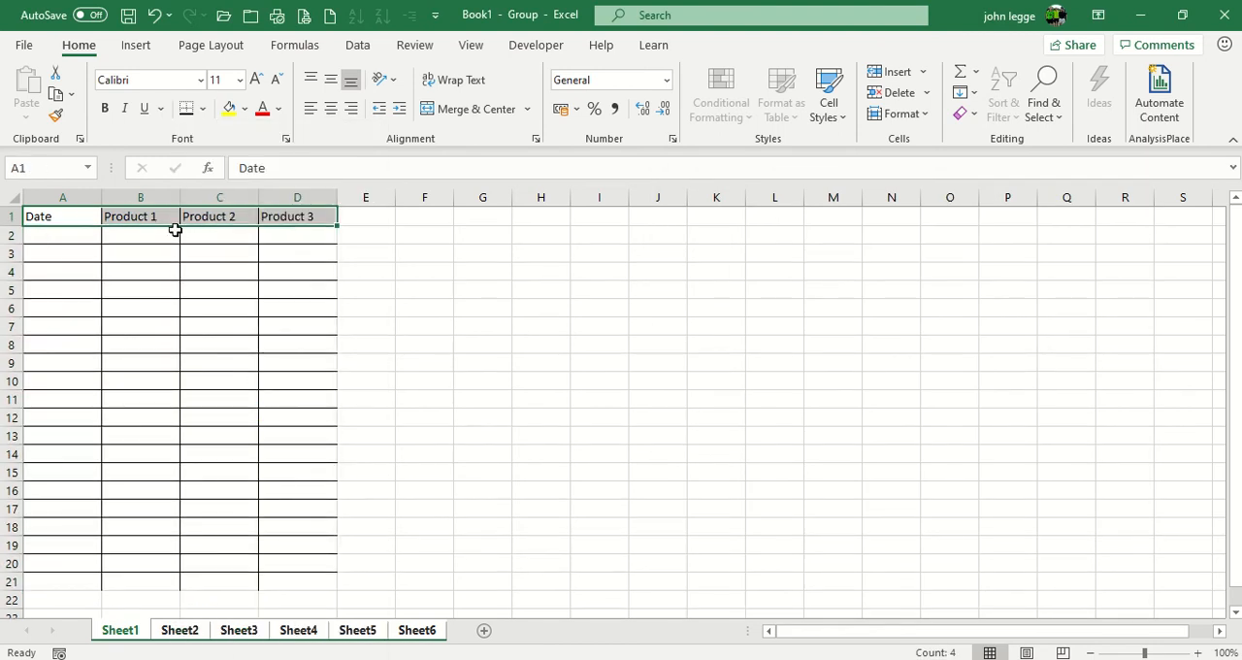
left_click(392, 218)
left_click(423, 236)
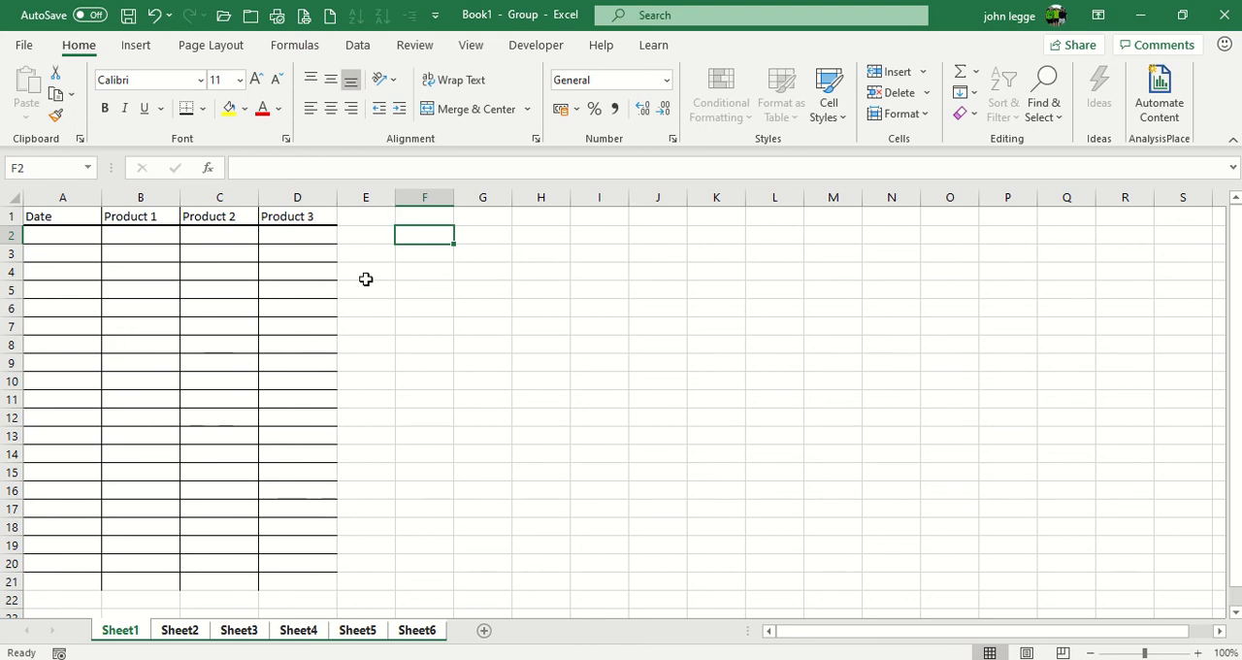
Step: Select cell A2 across the grouped sheets and ungroup them with Sheet1 active
left_click(85, 235)
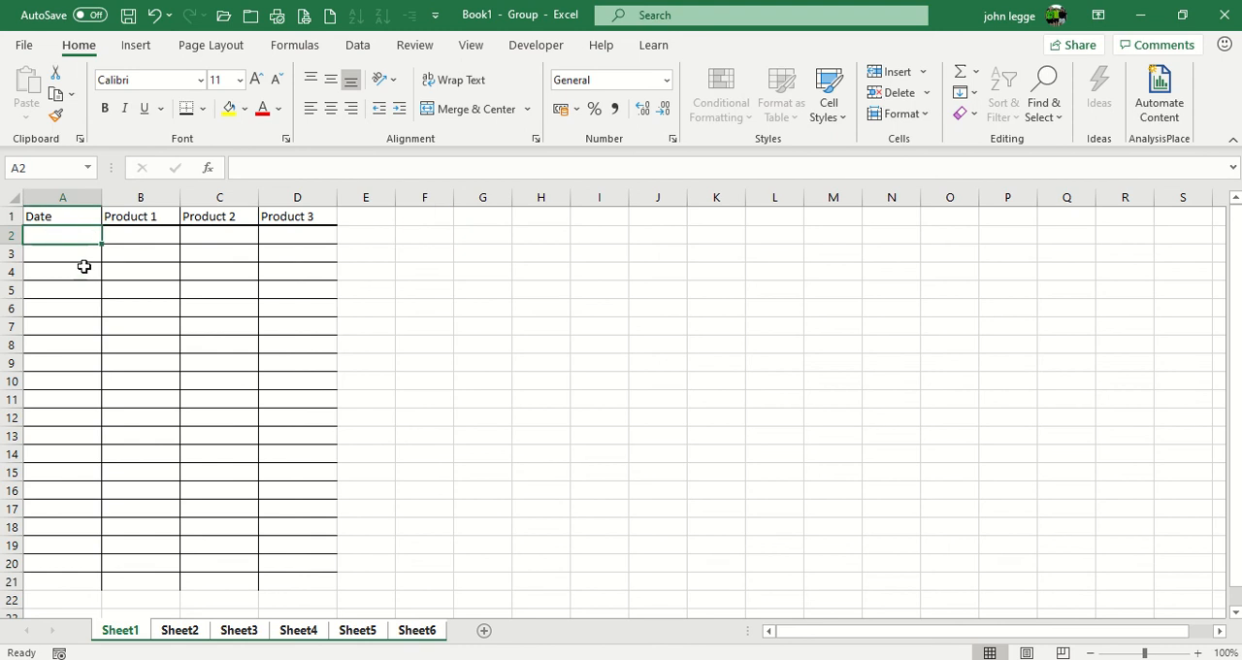
left_click(130, 632)
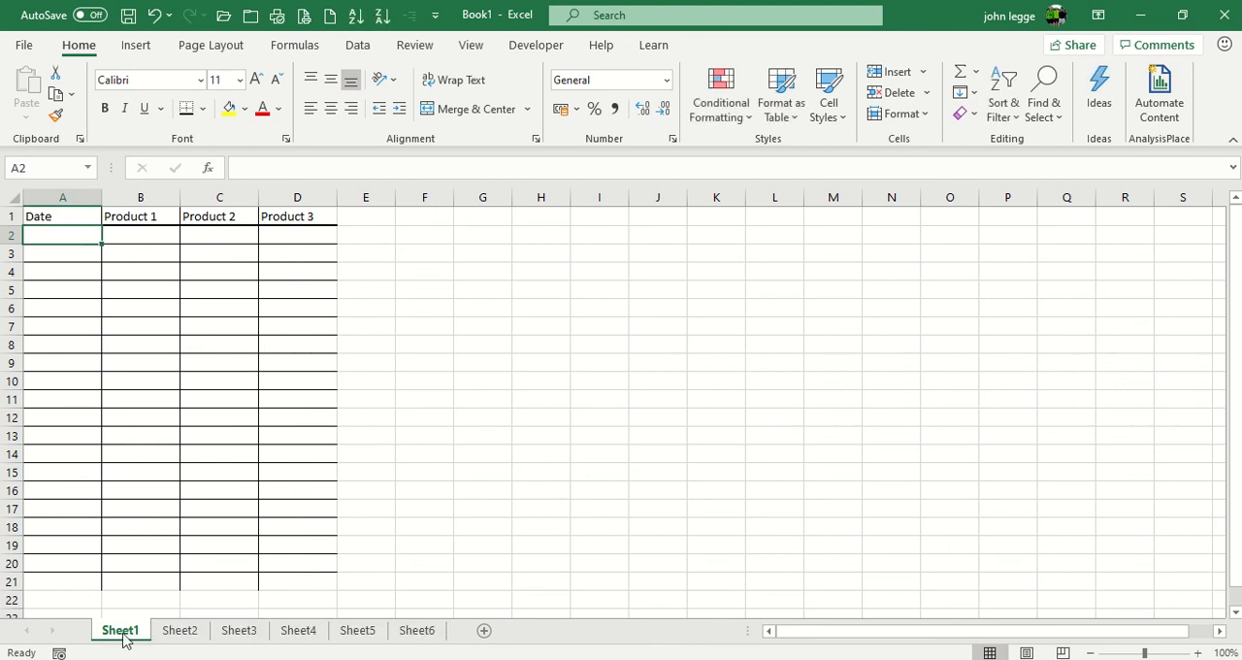
Step: Go through all the worksheets from Sheet1 to Sheet6 to check their headers and table formatting
left_click(190, 632)
left_click(238, 632)
left_click(301, 633)
left_click(359, 632)
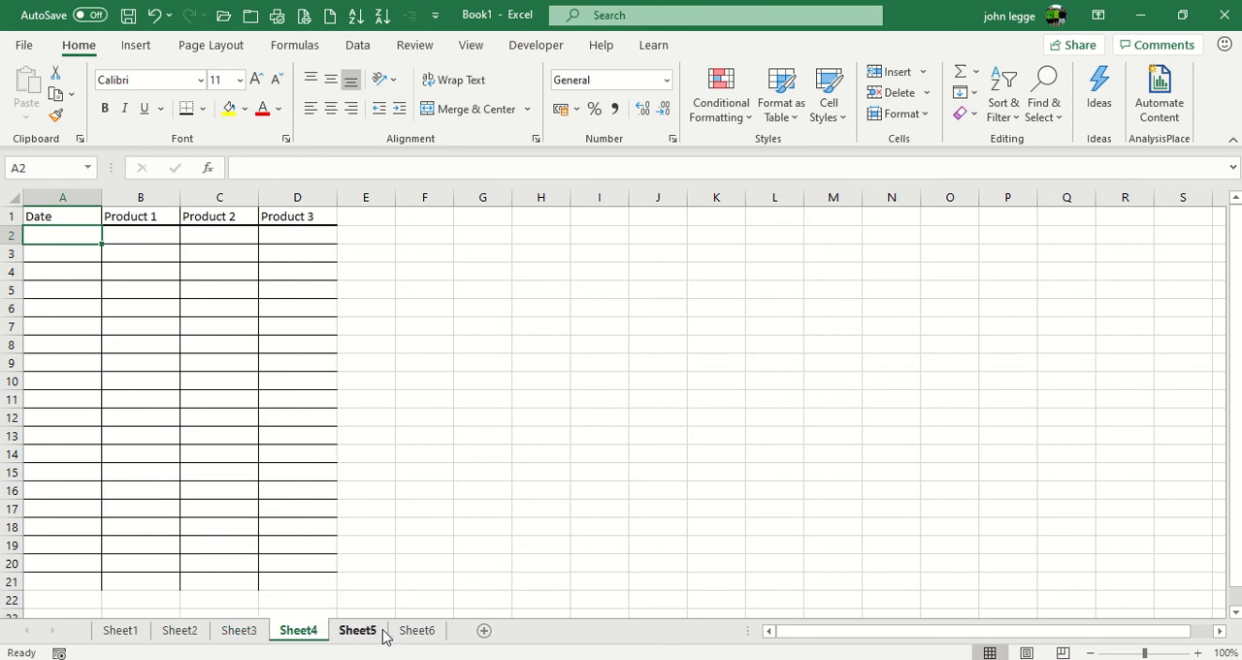
left_click(415, 634)
left_click(123, 636)
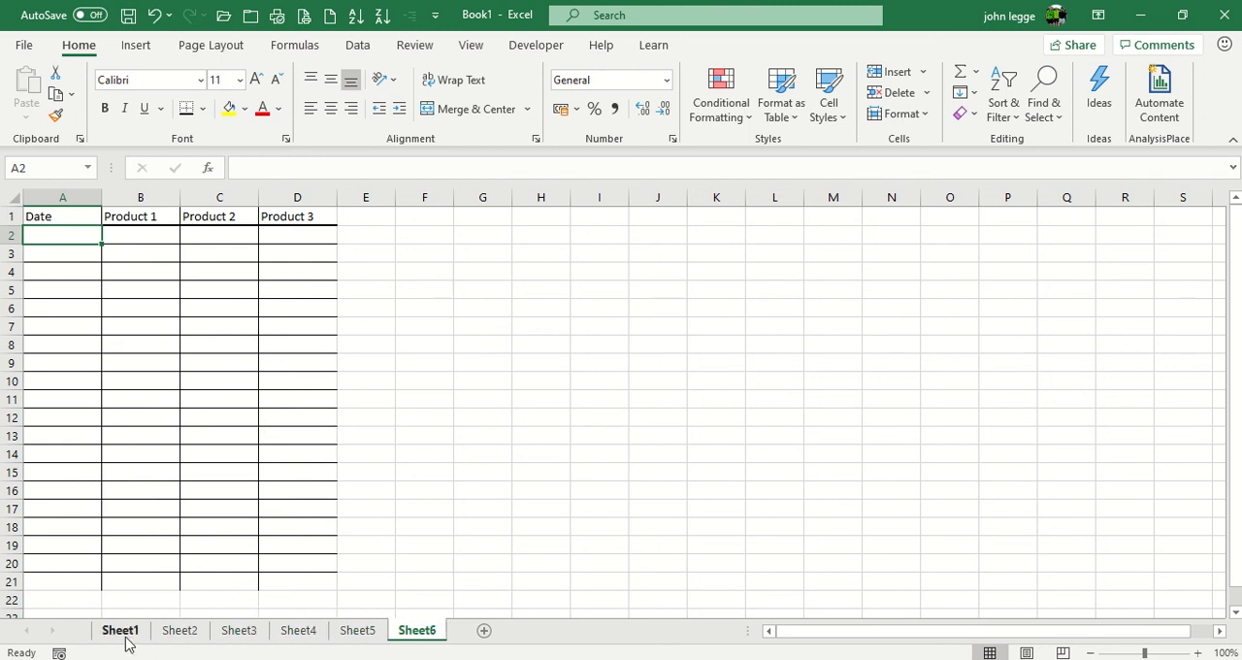
left_click(186, 635)
left_click(238, 635)
left_click(291, 632)
left_click(355, 632)
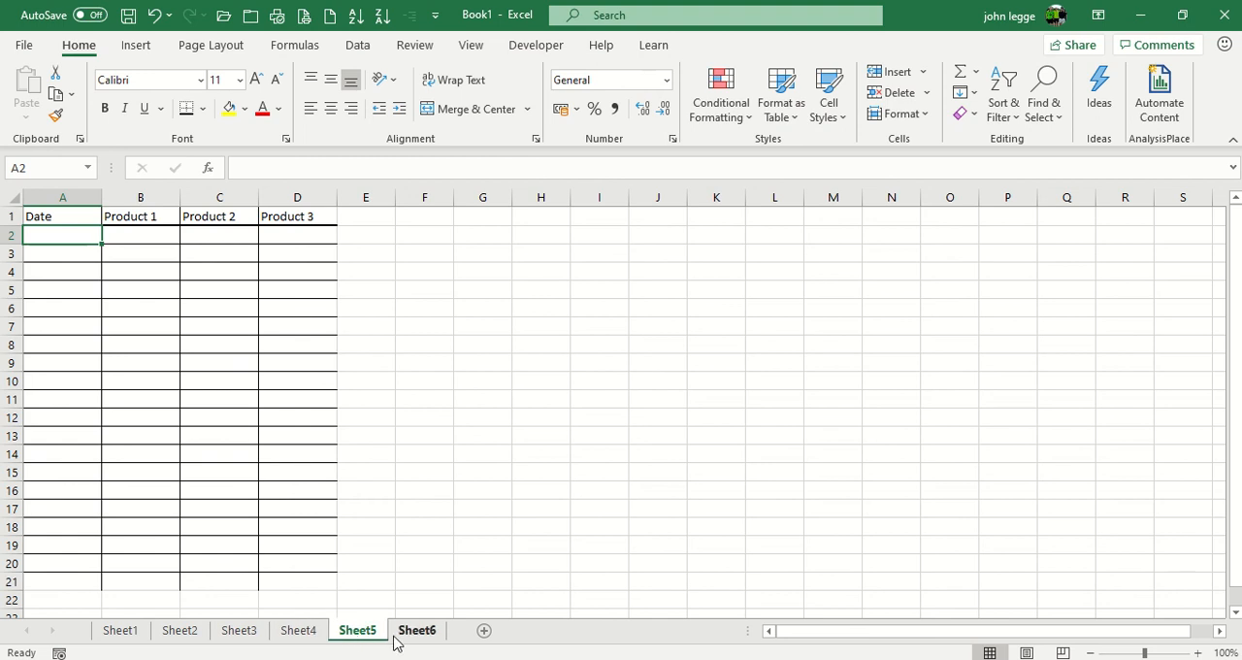
left_click(415, 633)
Step: Rename Sheet1 as Jan
left_click(134, 638)
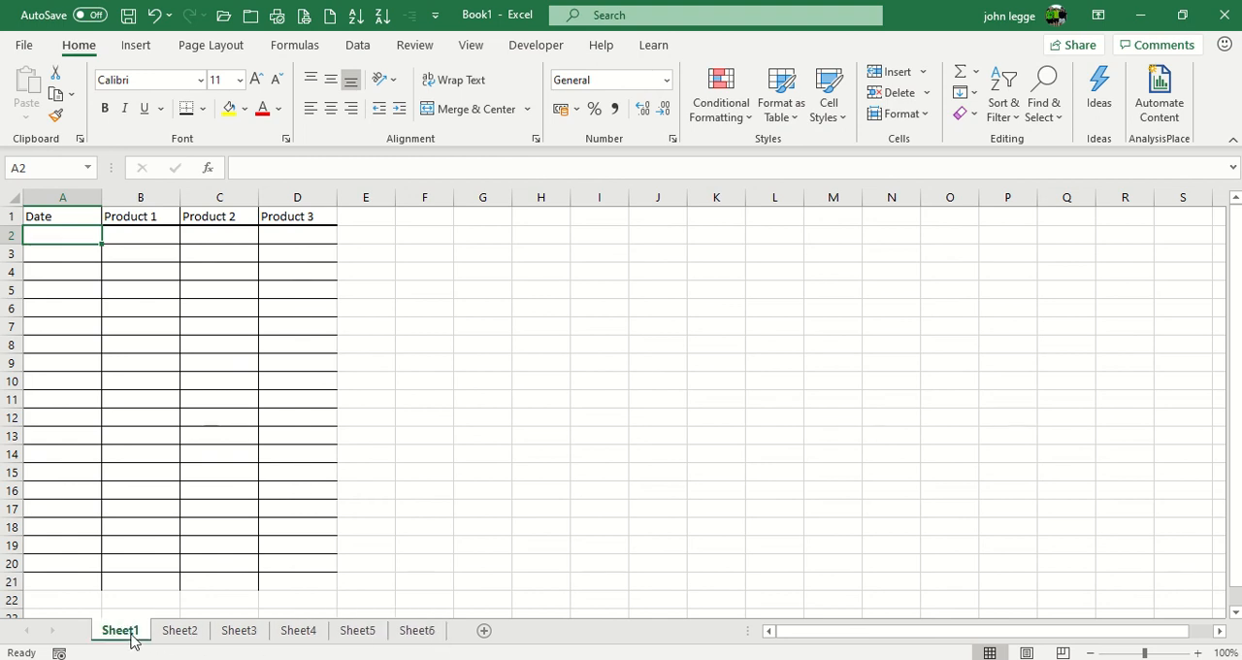
right_click(133, 638)
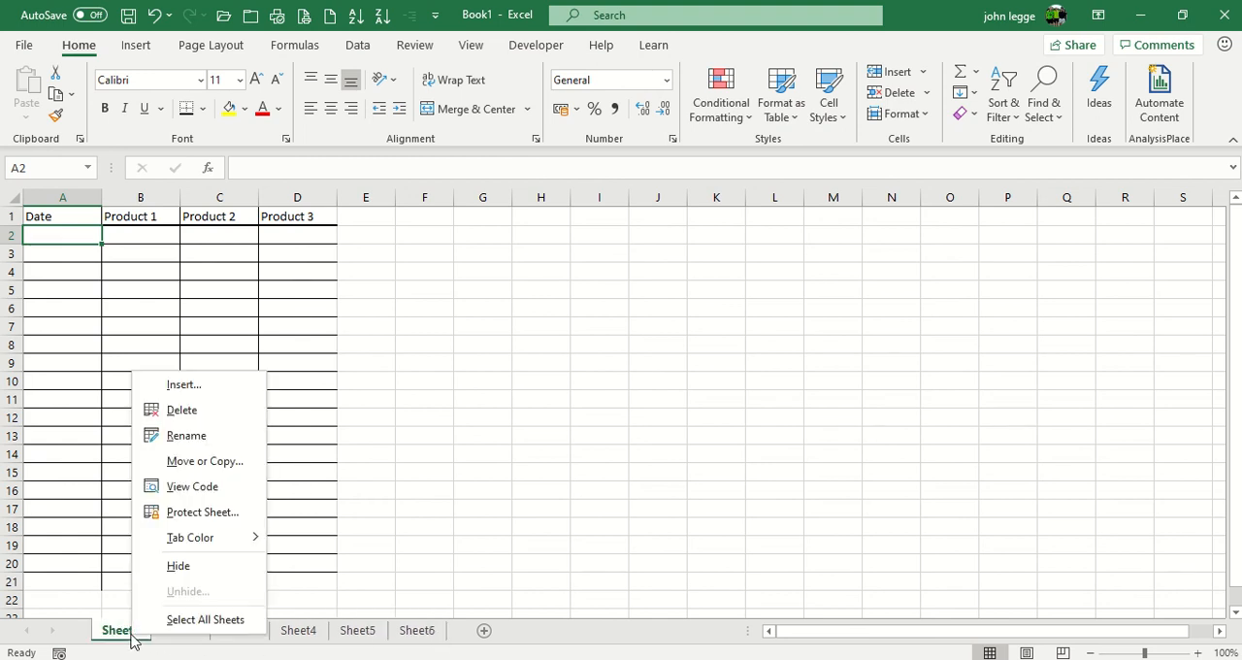
left_click(182, 435)
type("Jan")
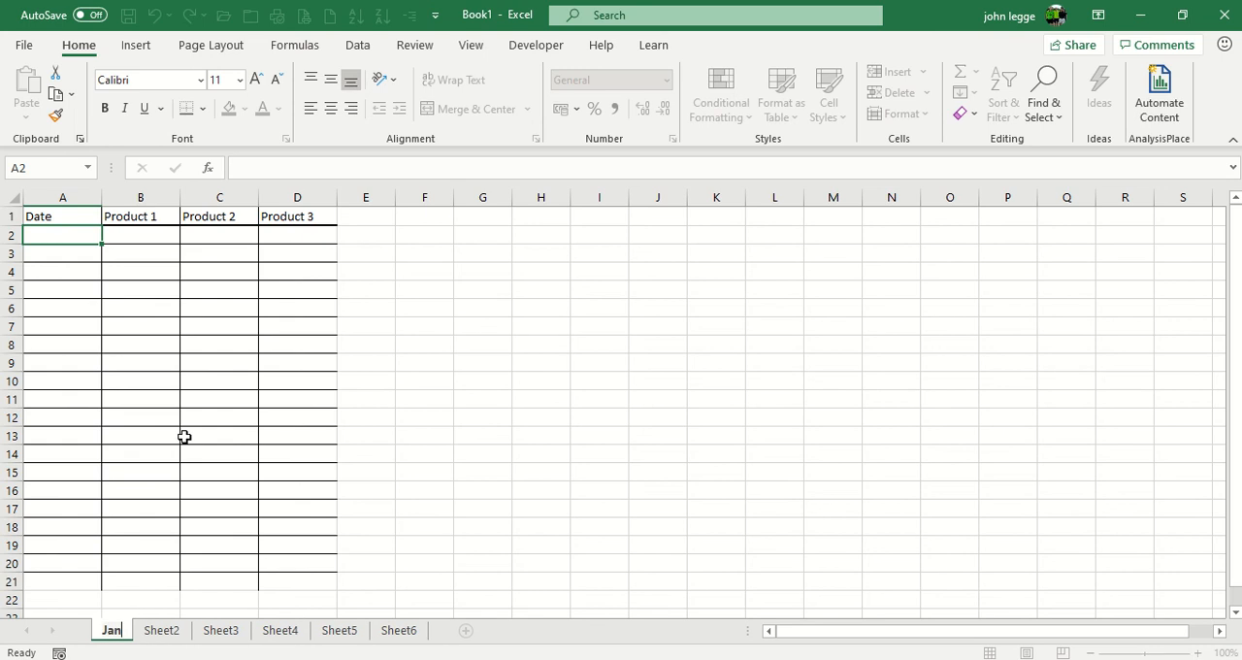
key("Return")
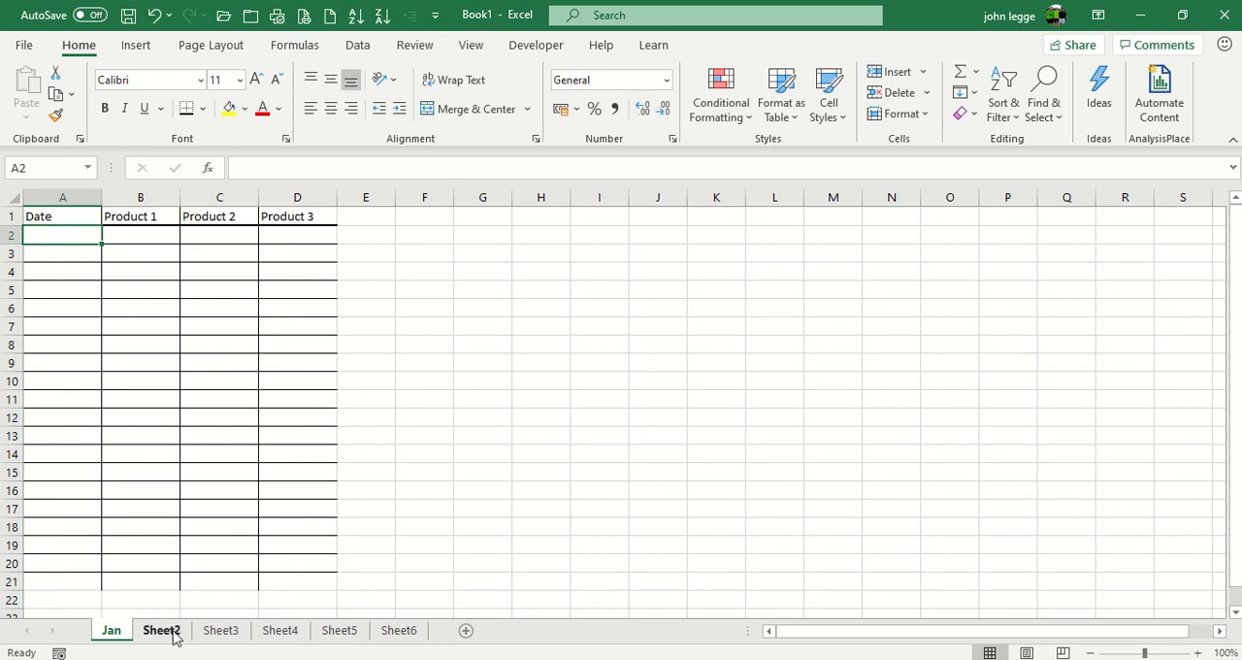
Step: Rename Sheet2 as Feb
left_click(162, 633)
right_click(162, 632)
left_click(218, 432)
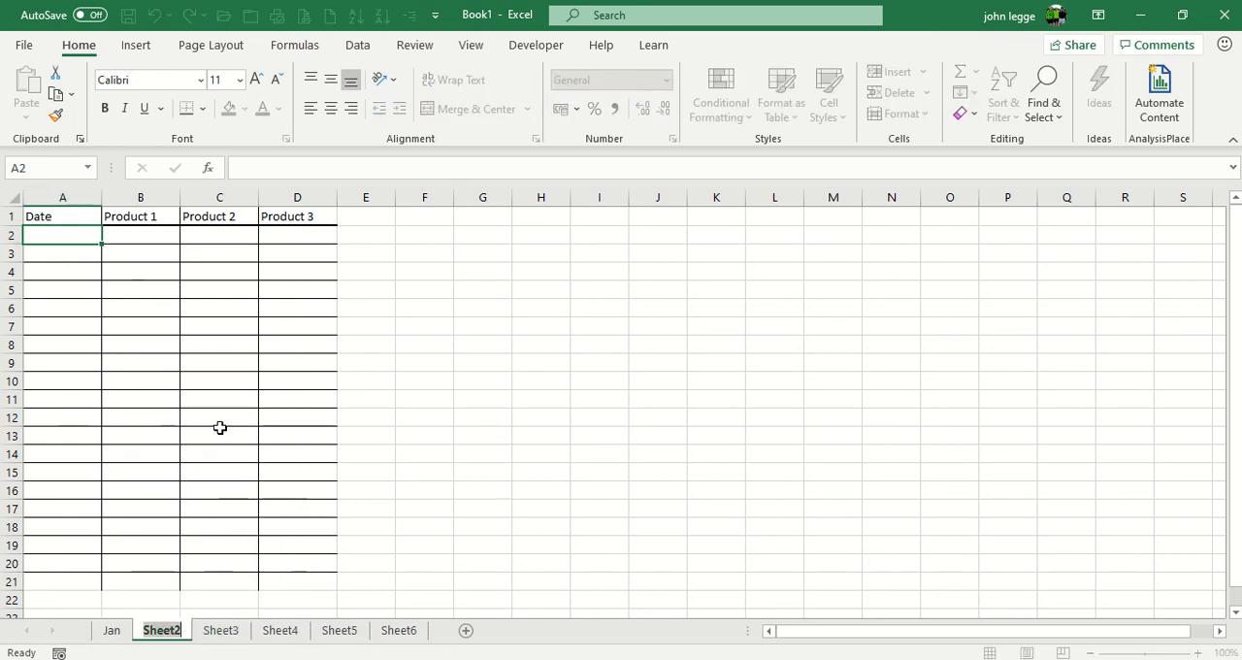
type("Feb")
key("Return")
left_click(202, 631)
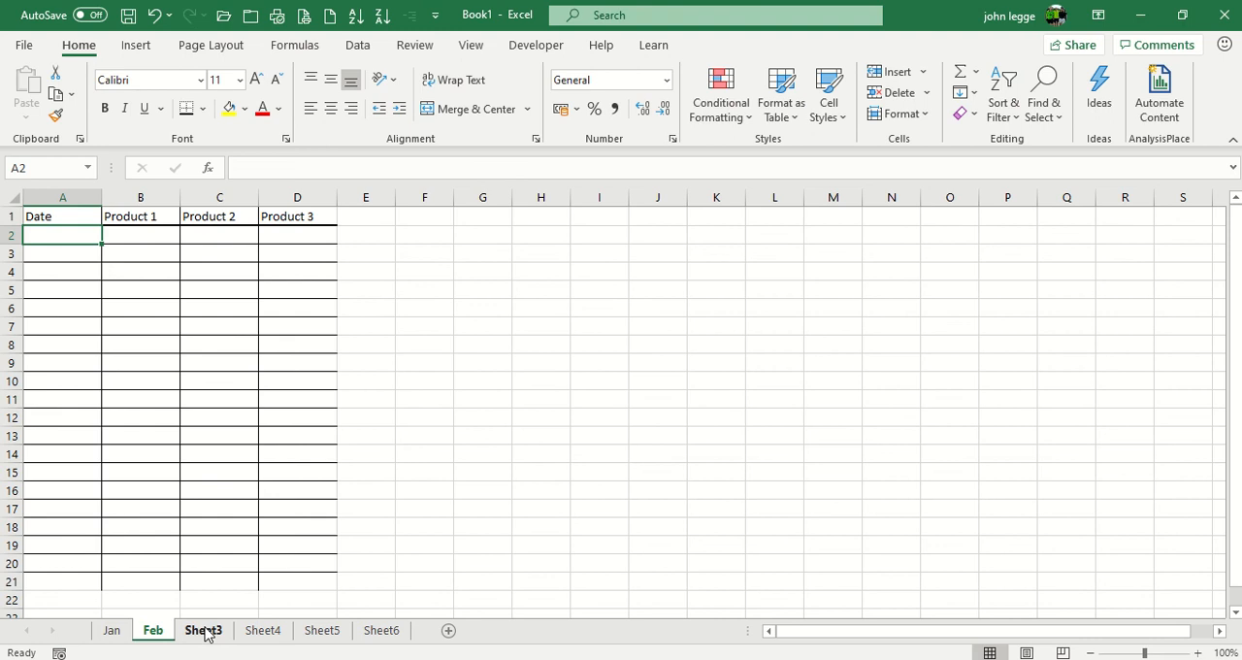
Step: Enter the date 1/1/2020 in cell A2 of the Jan sheet
left_click(110, 631)
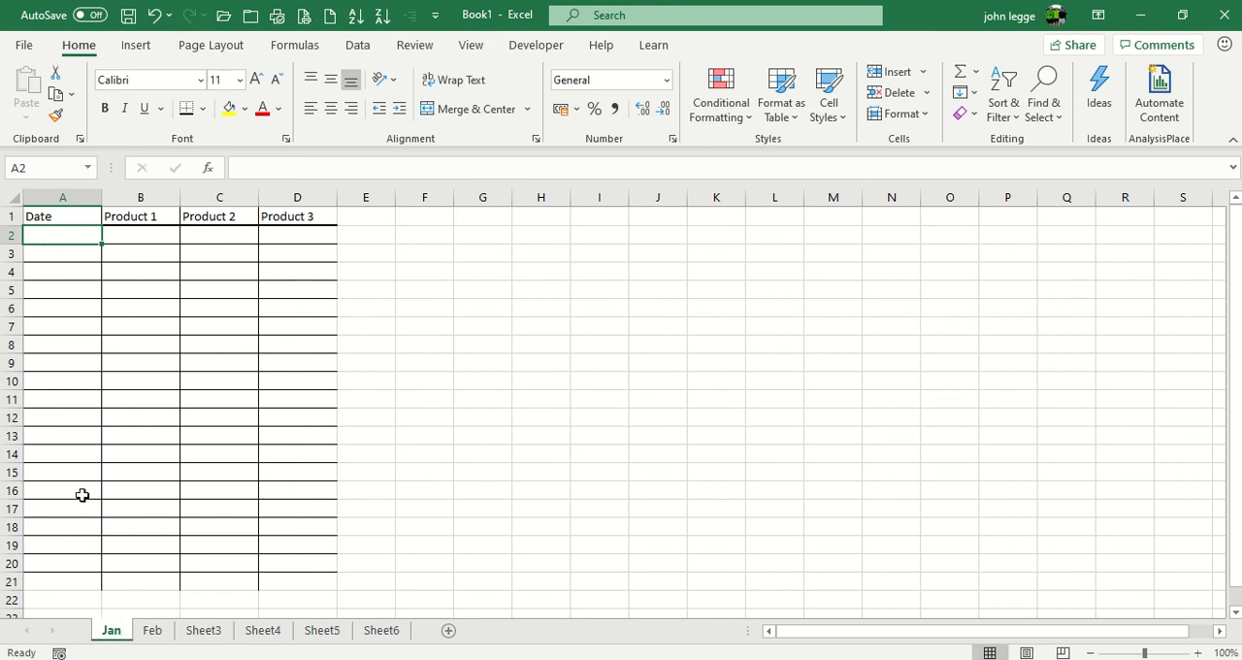
type("1/1/2020")
key("Return")
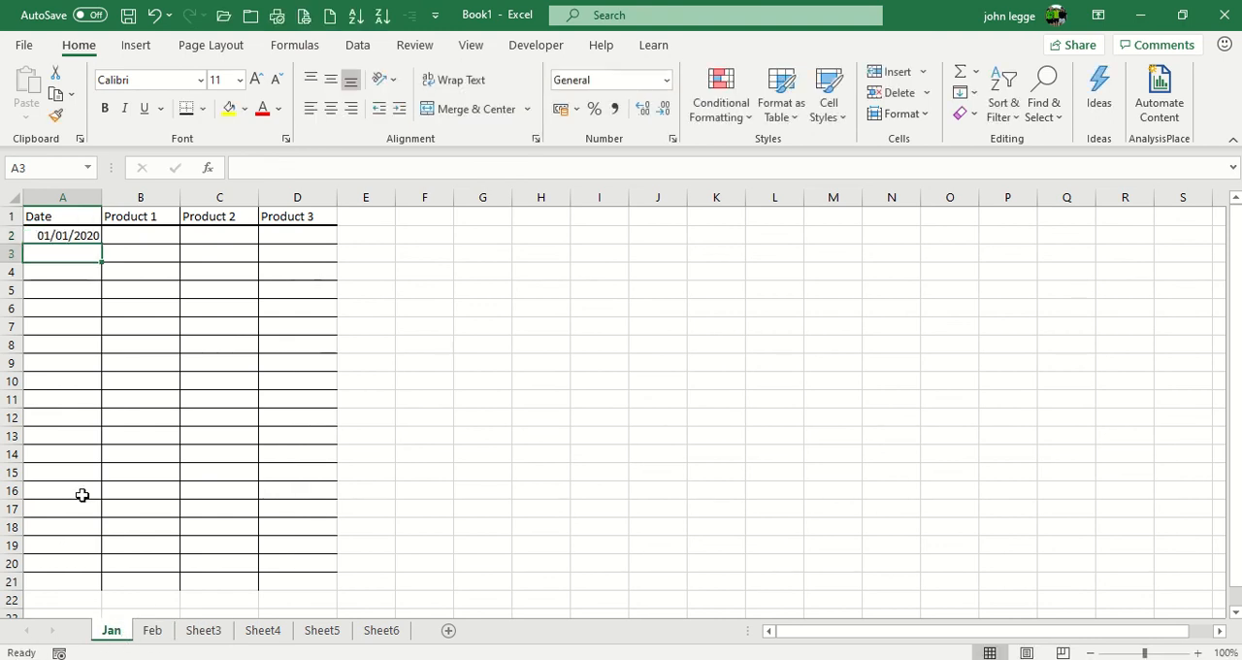
Step: Check the date column on the Feb sheet and Sheet3, and return to the Jan sheet
left_click(152, 631)
left_click(202, 631)
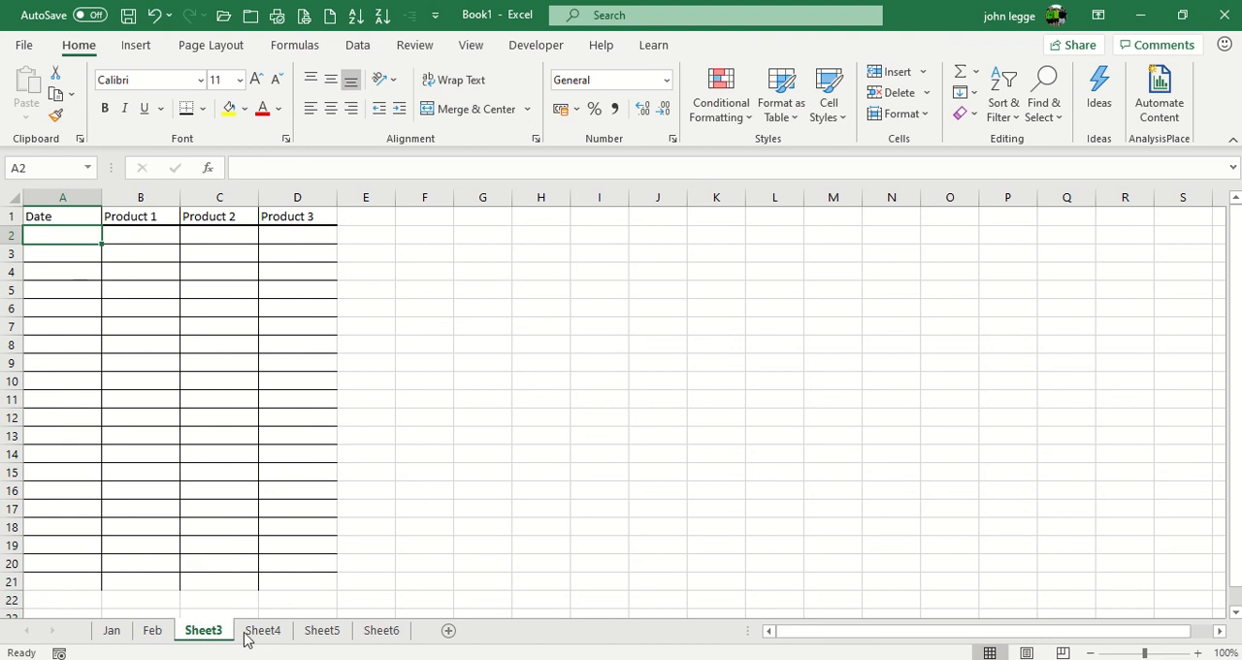
left_click(111, 631)
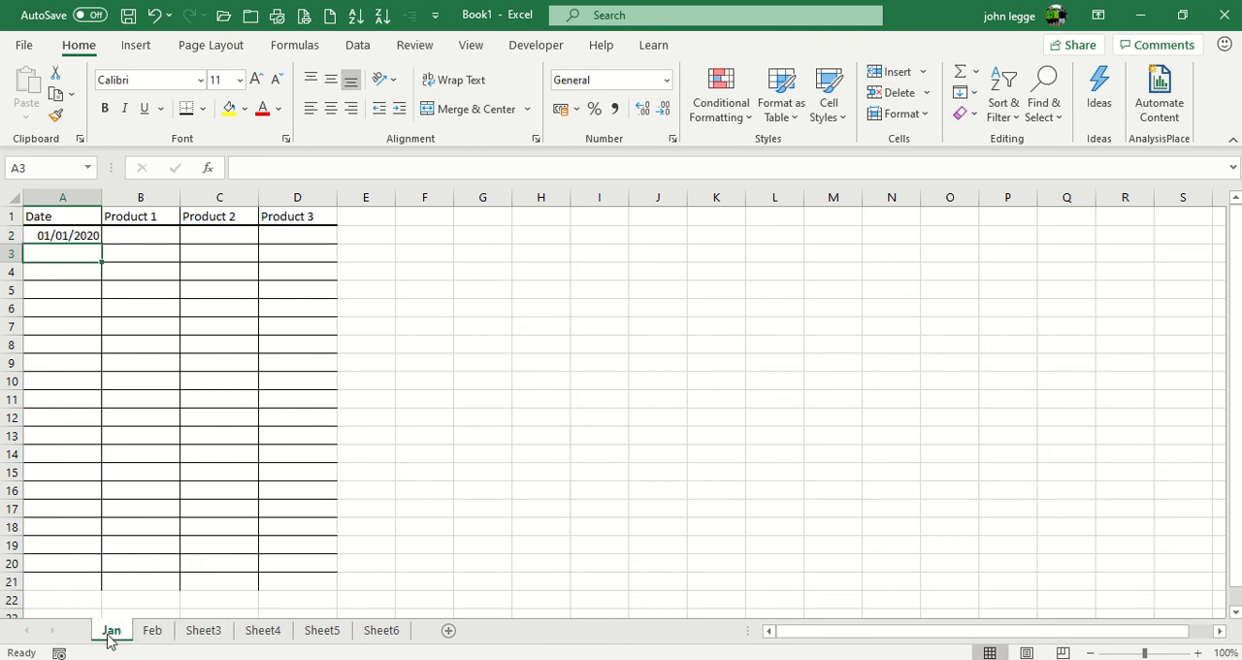
Step: Delete all the sheets from Feb through Sheet6, leaving only the Jan sheet in the workbook
left_click(160, 632)
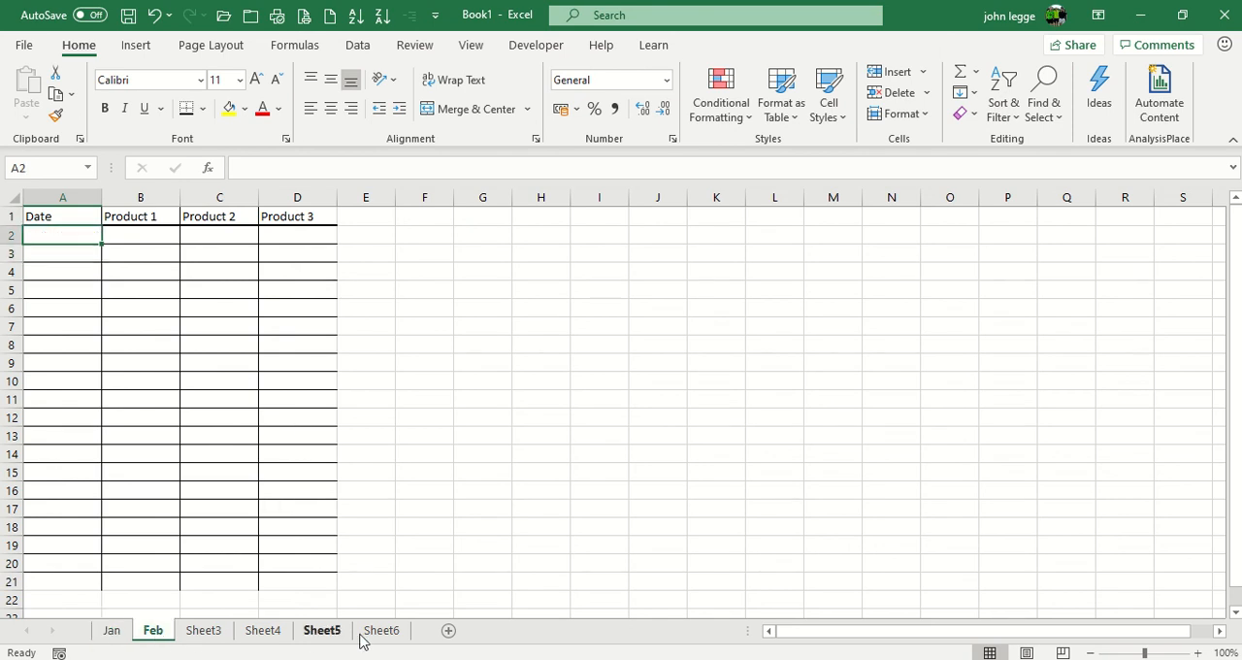
left_click(391, 636, "shift")
right_click(391, 632)
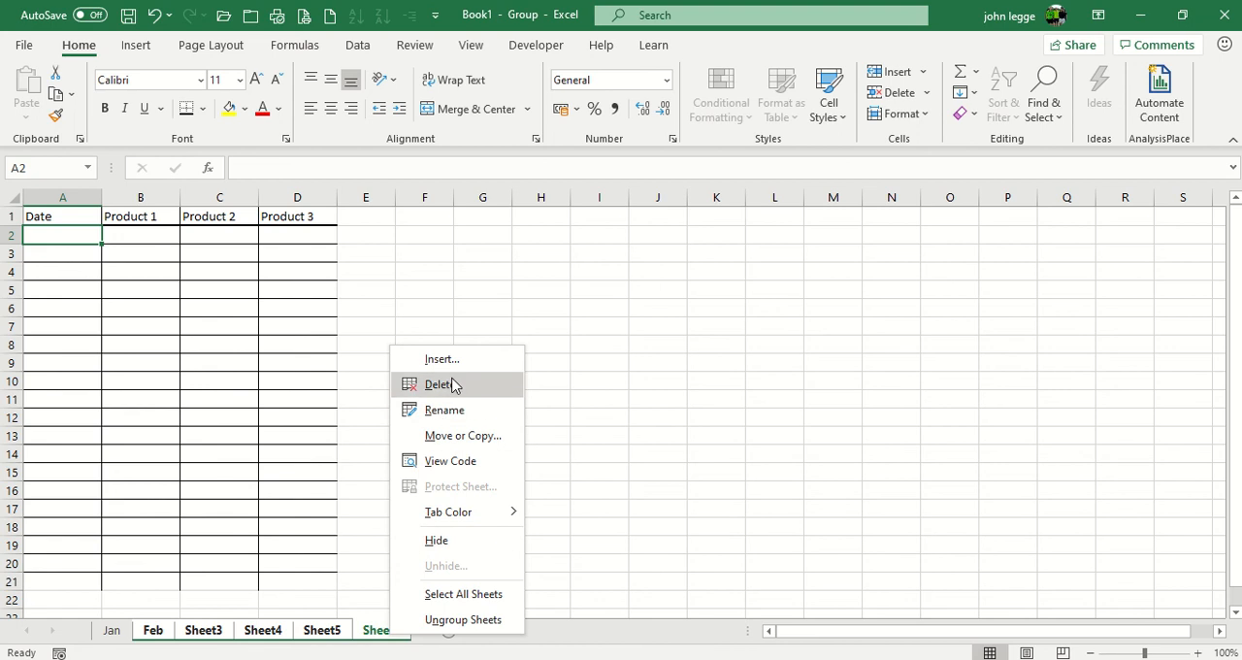
left_click(448, 384)
left_click(601, 397)
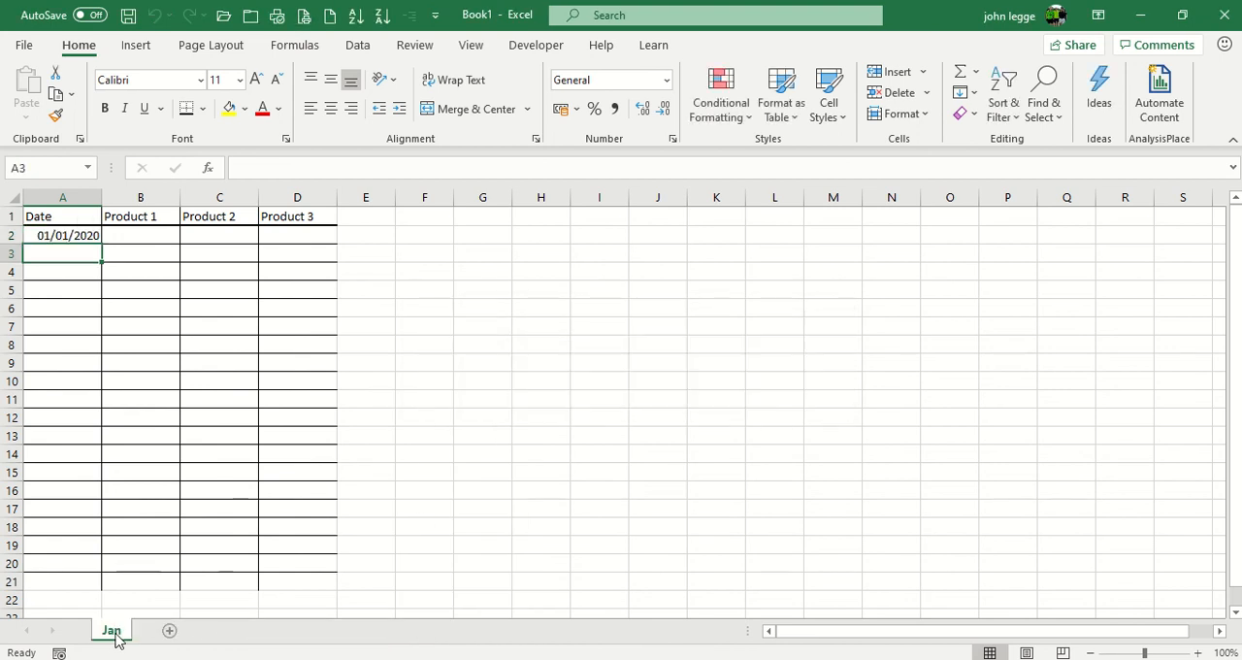
Step: Clear the date from cell A2 of the Jan sheet
left_click(69, 239)
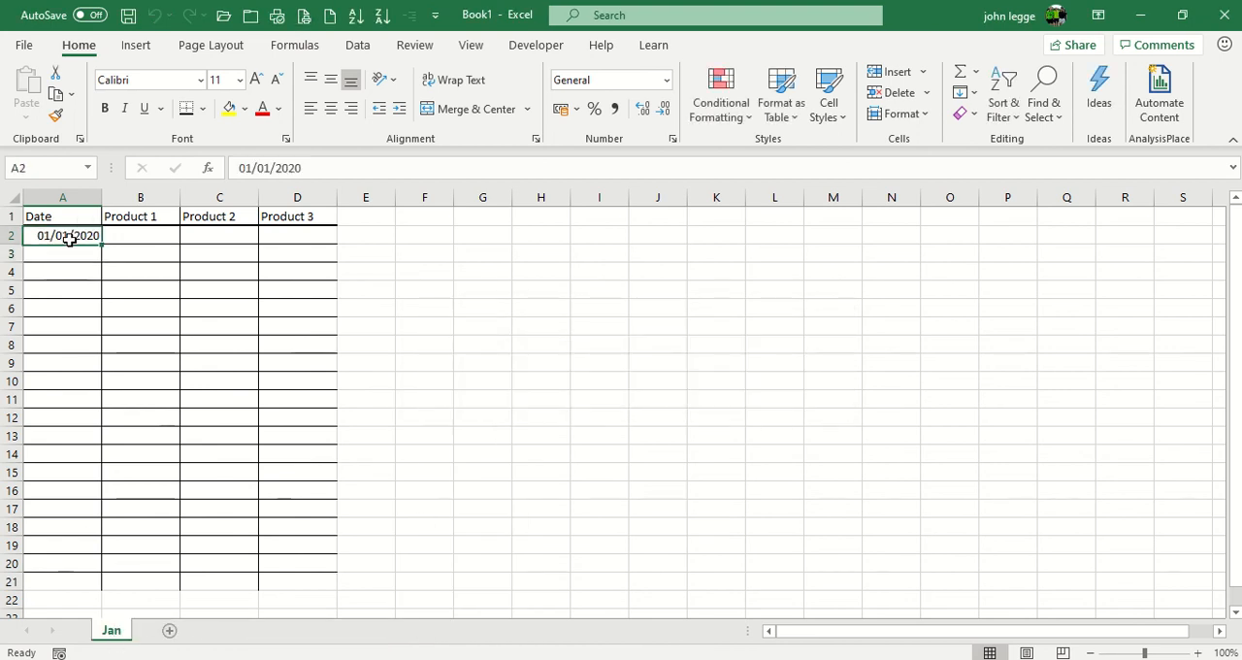
key("BackSpace")
key("Return")
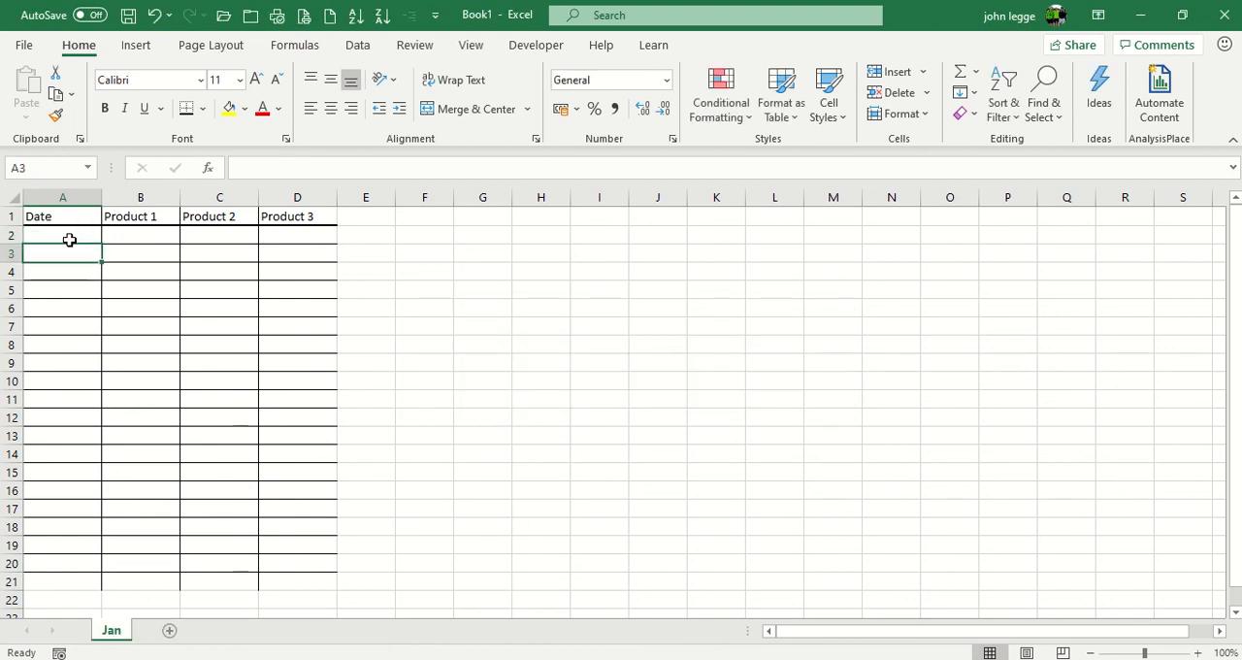
left_click(427, 221)
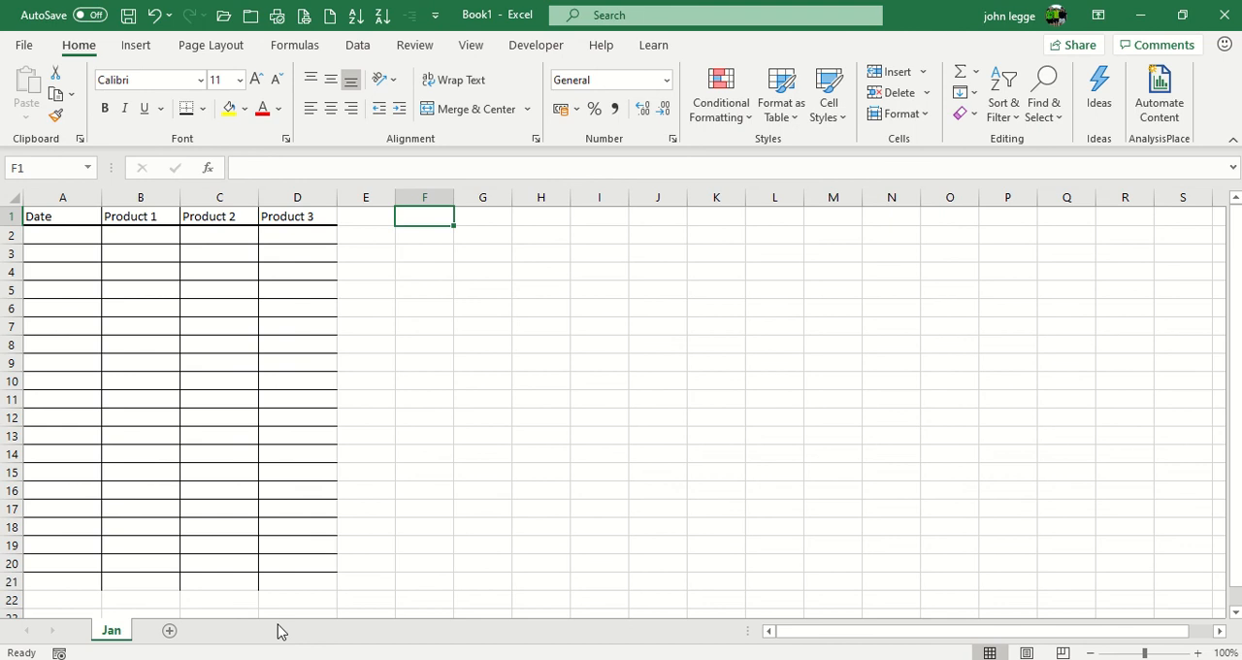
Step: Create a copy of the Jan sheet at the end of the same workbook
right_click(114, 633)
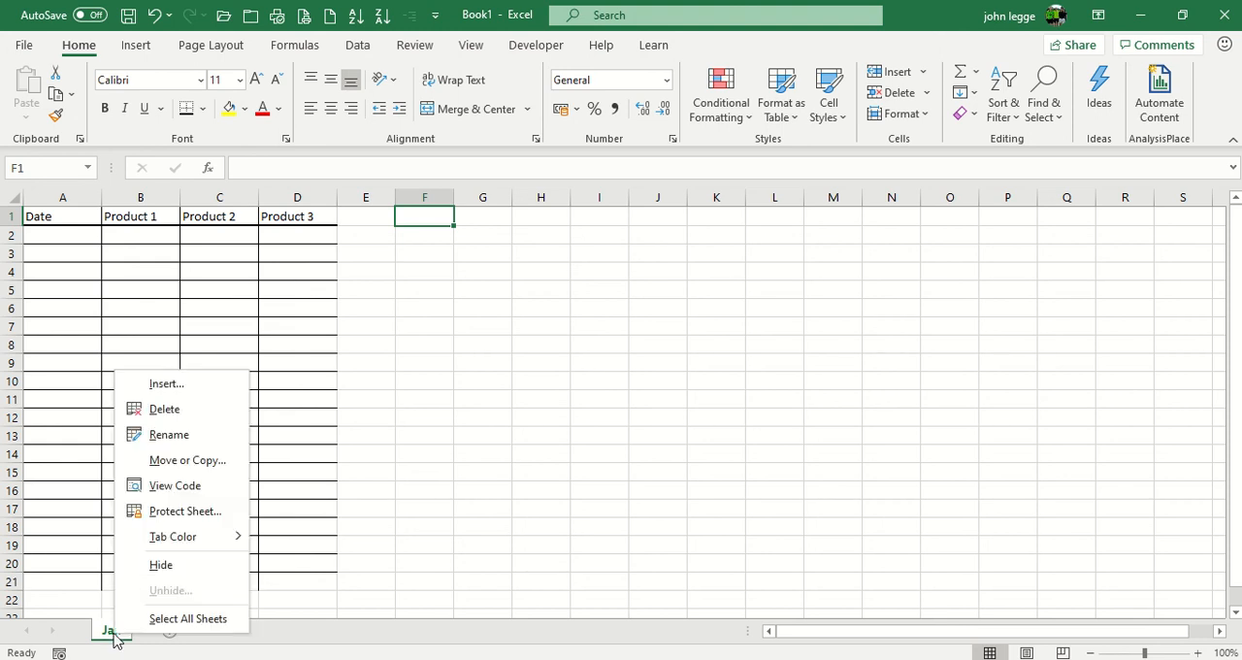
left_click(166, 462)
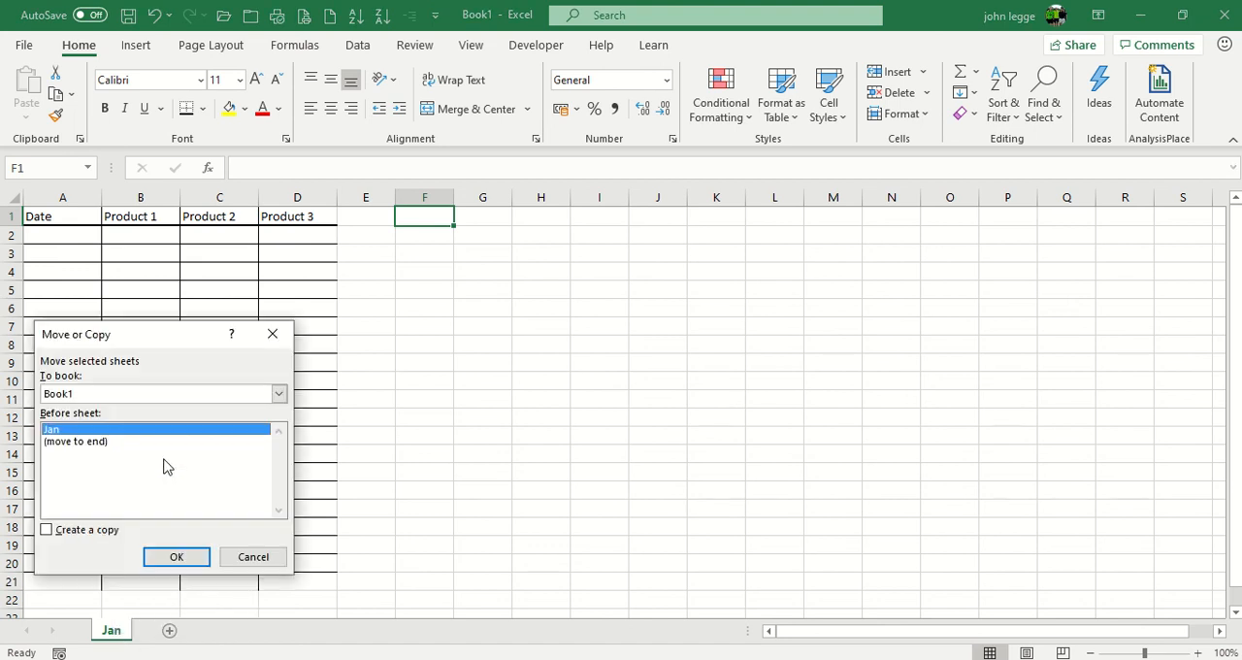
left_click(80, 443)
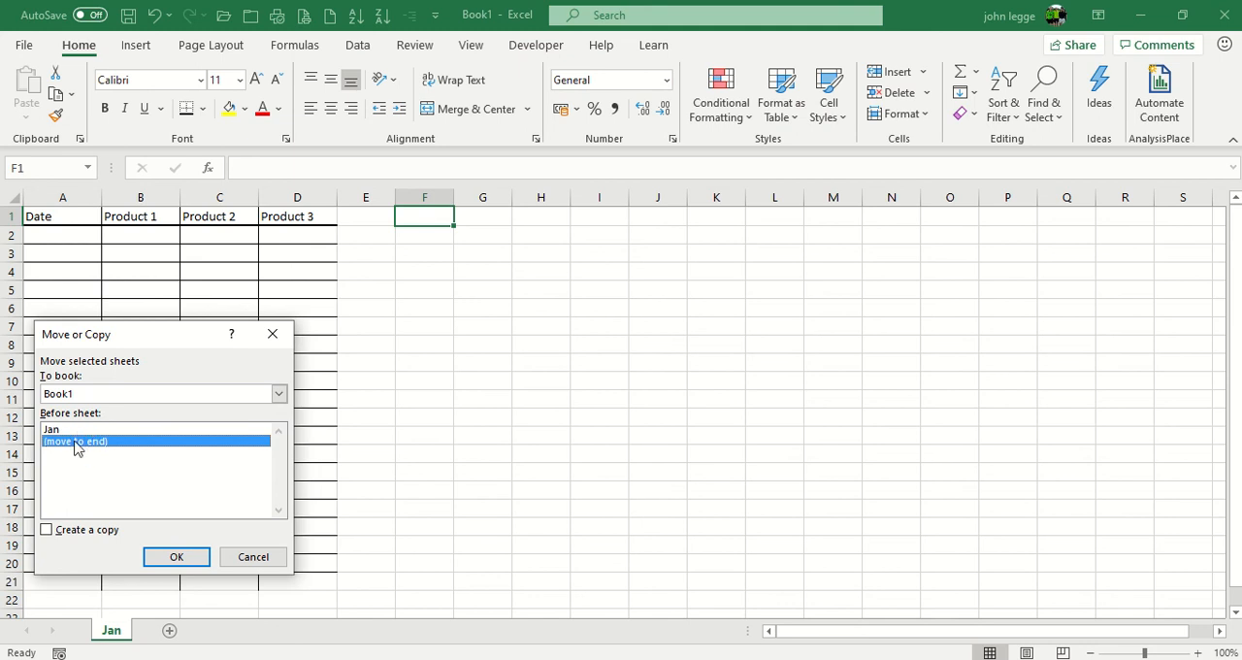
left_click(48, 530)
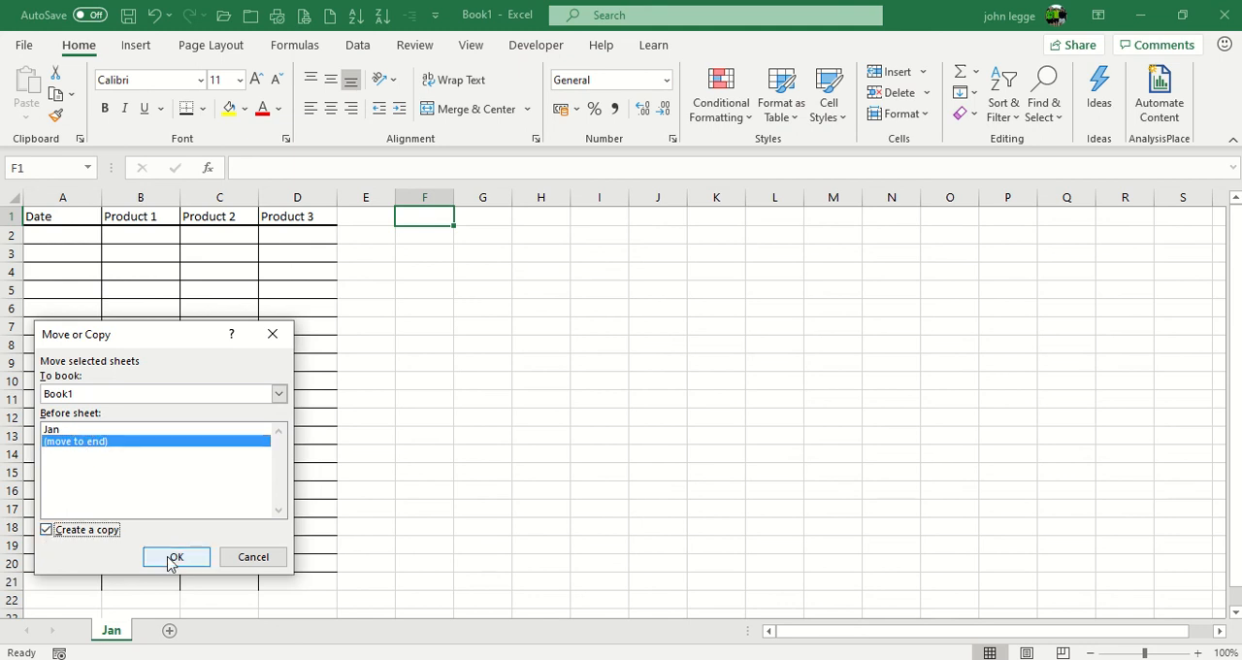
left_click(168, 556)
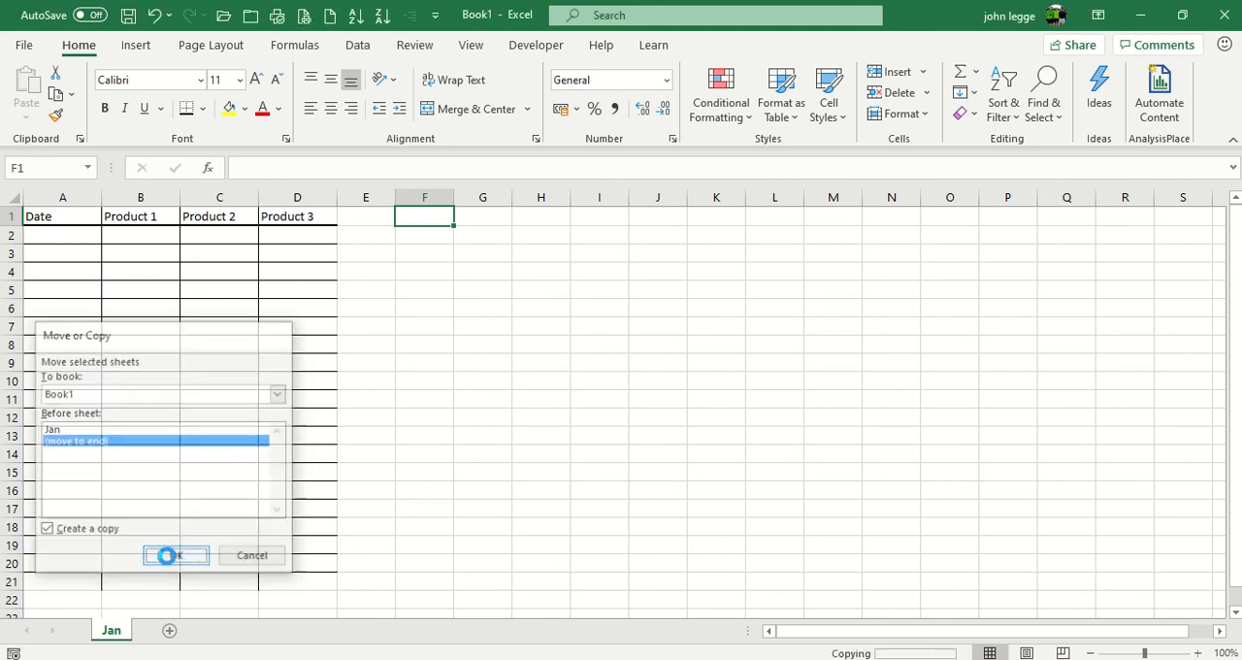
Step: Rename the copied sheet Jan (2) as Feb
left_click(120, 635)
left_click(152, 635)
left_click(156, 630)
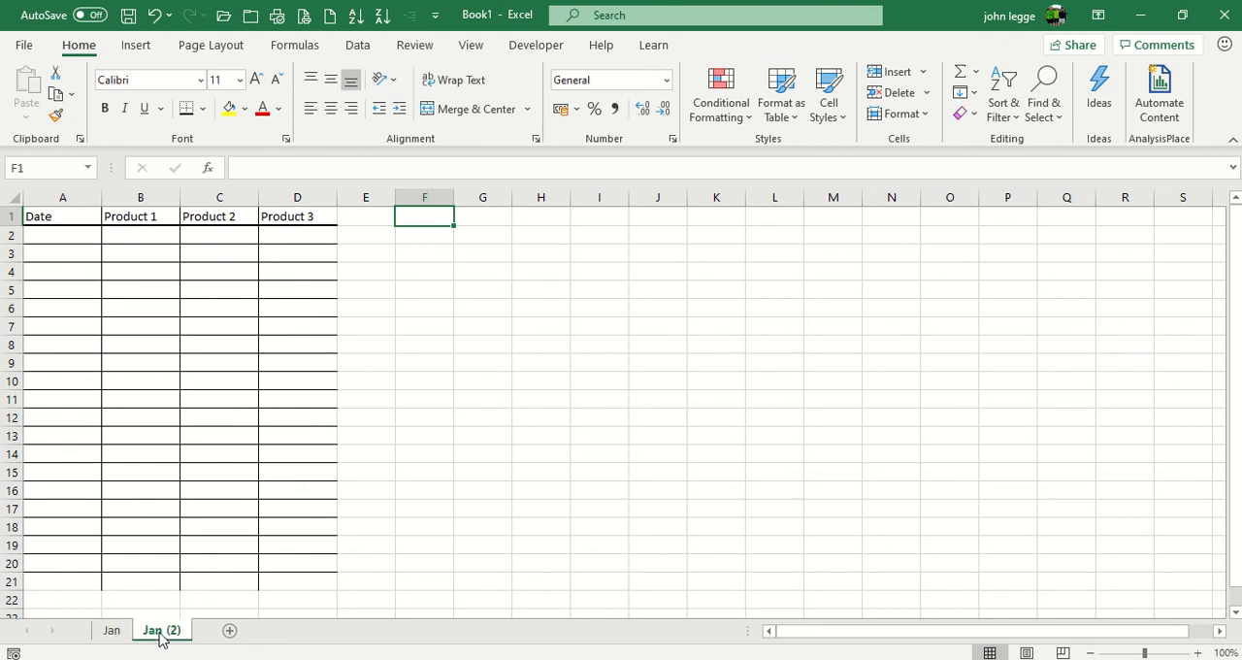
right_click(157, 632)
left_click(198, 435)
type("Feb")
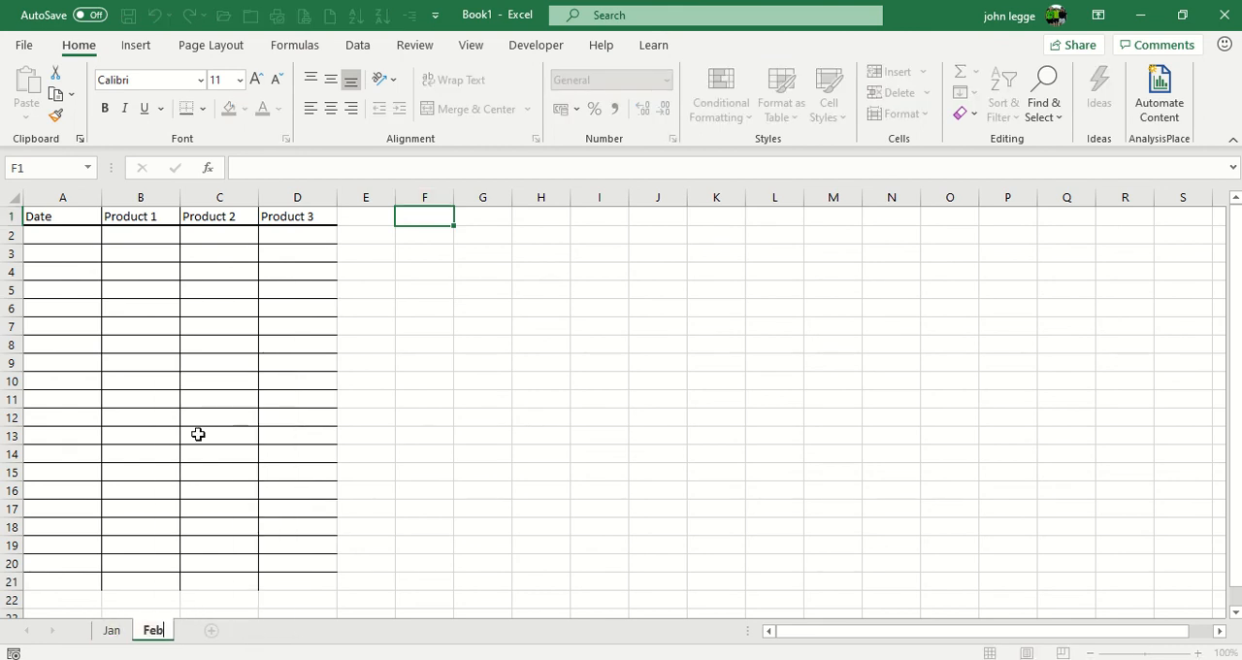
key("Return")
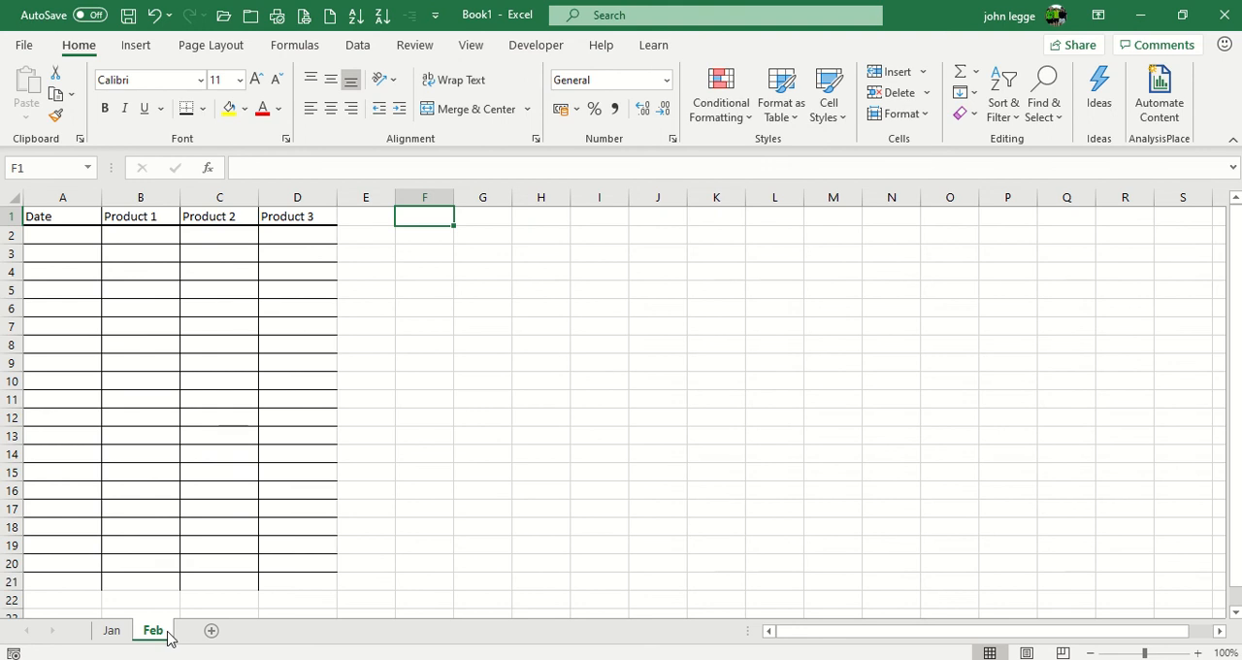
Step: Group the Jan and Feb sheets, create copies of both at the end of the workbook, and show the copied Jan sheet
left_click(112, 632)
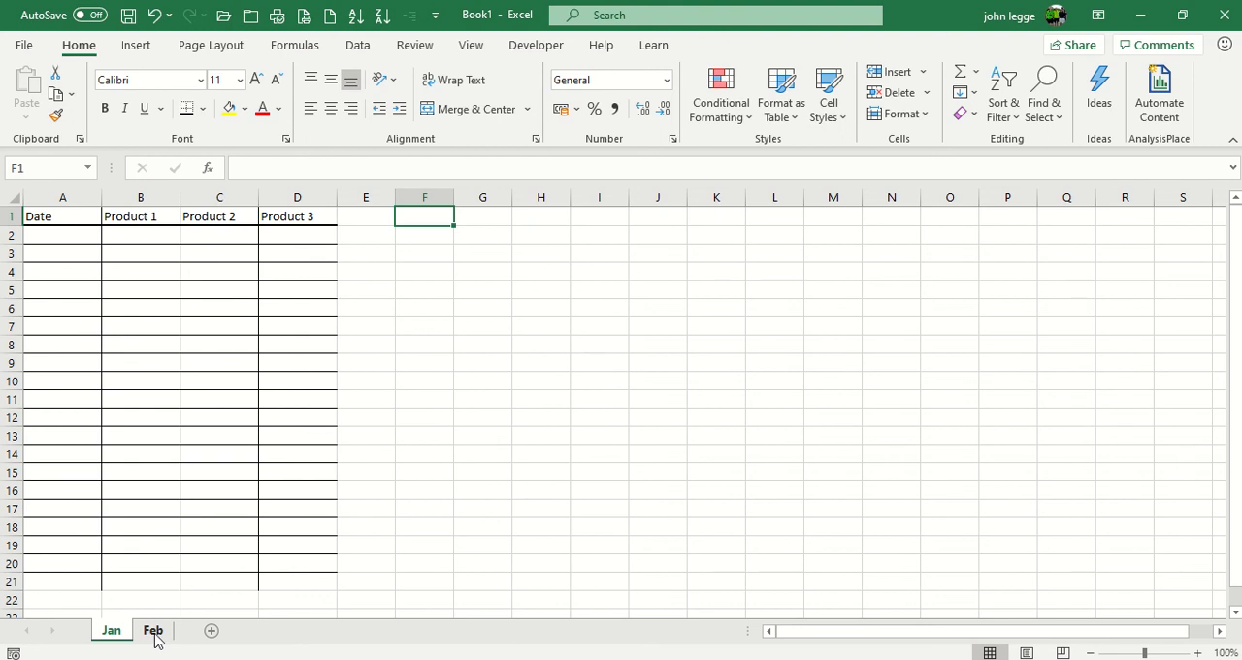
left_click(153, 632, "shift")
right_click(155, 632)
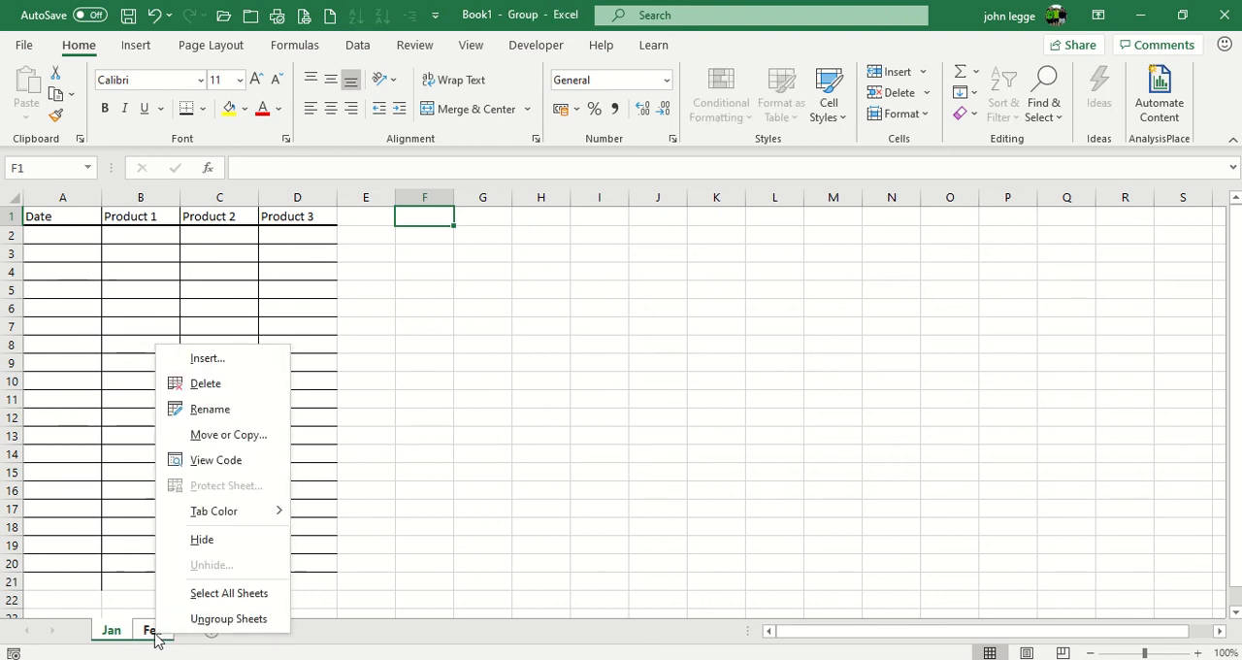
left_click(225, 434)
left_click(136, 418)
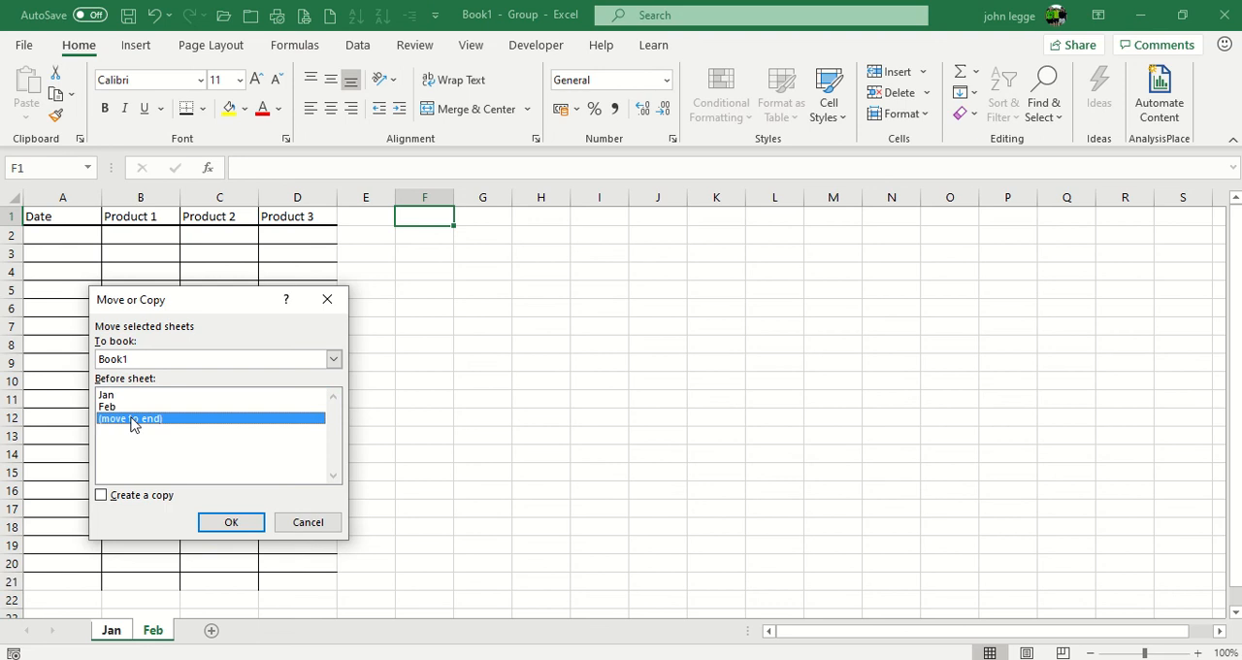
left_click(101, 496)
left_click(232, 523)
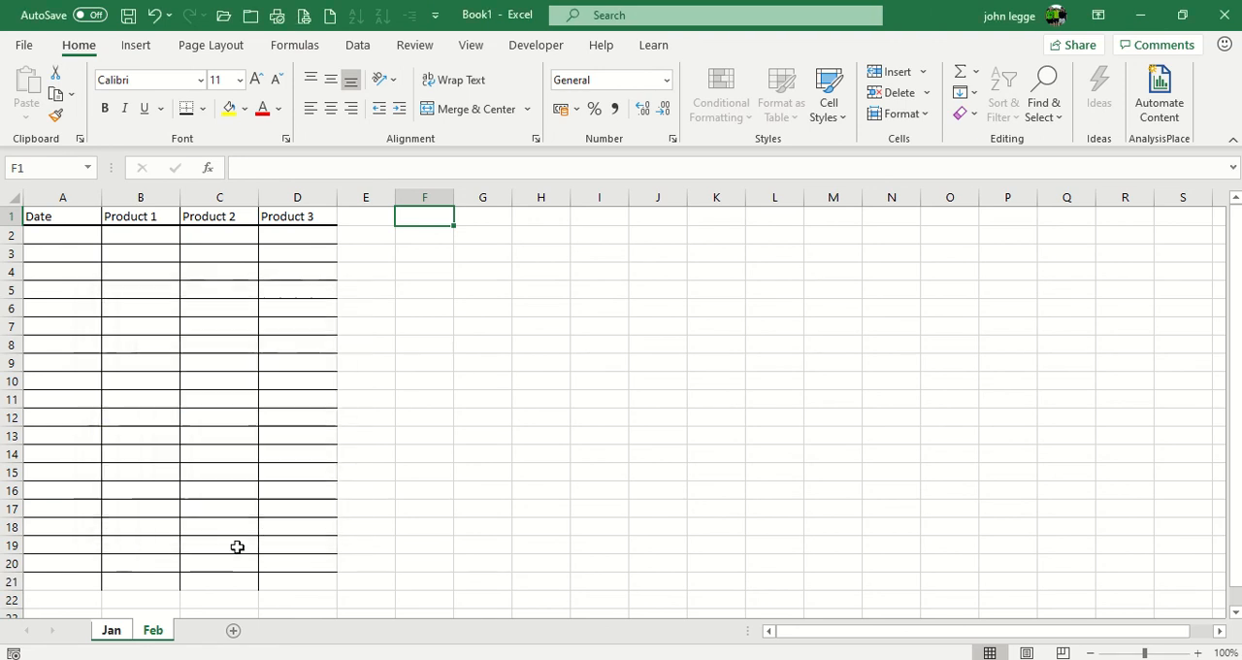
left_click(194, 633)
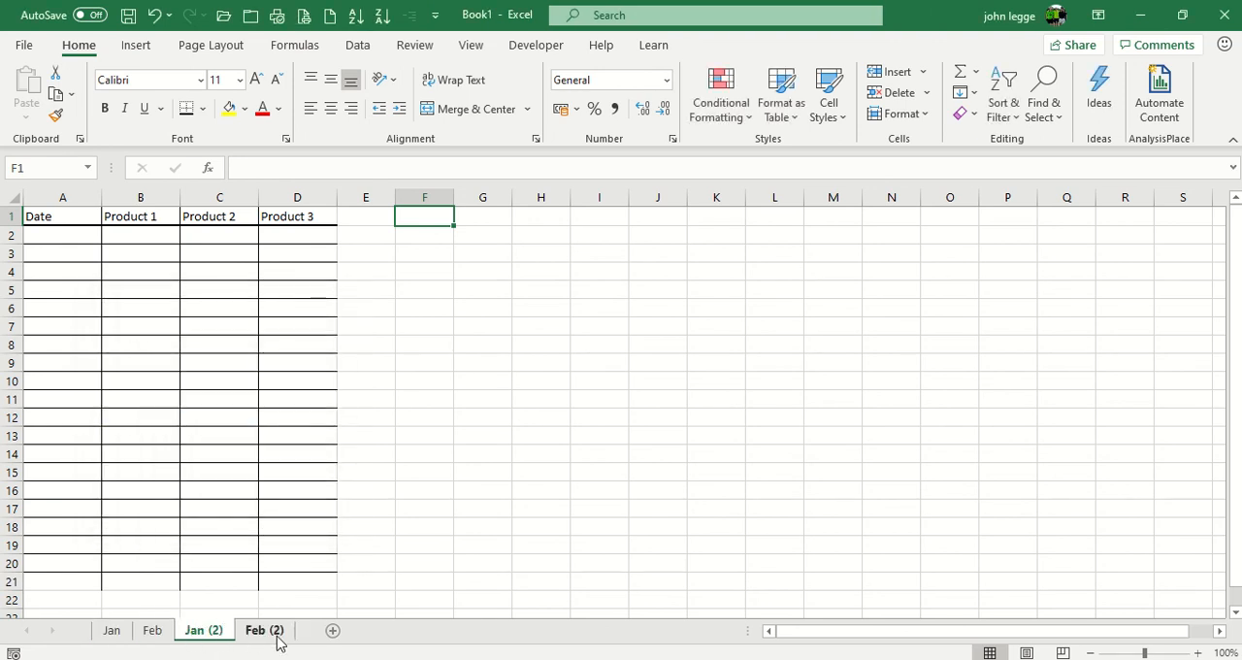
Step: Group all the sheets from Jan through Feb (2), and ungroup them with Jan as the active sheet
left_click(116, 633)
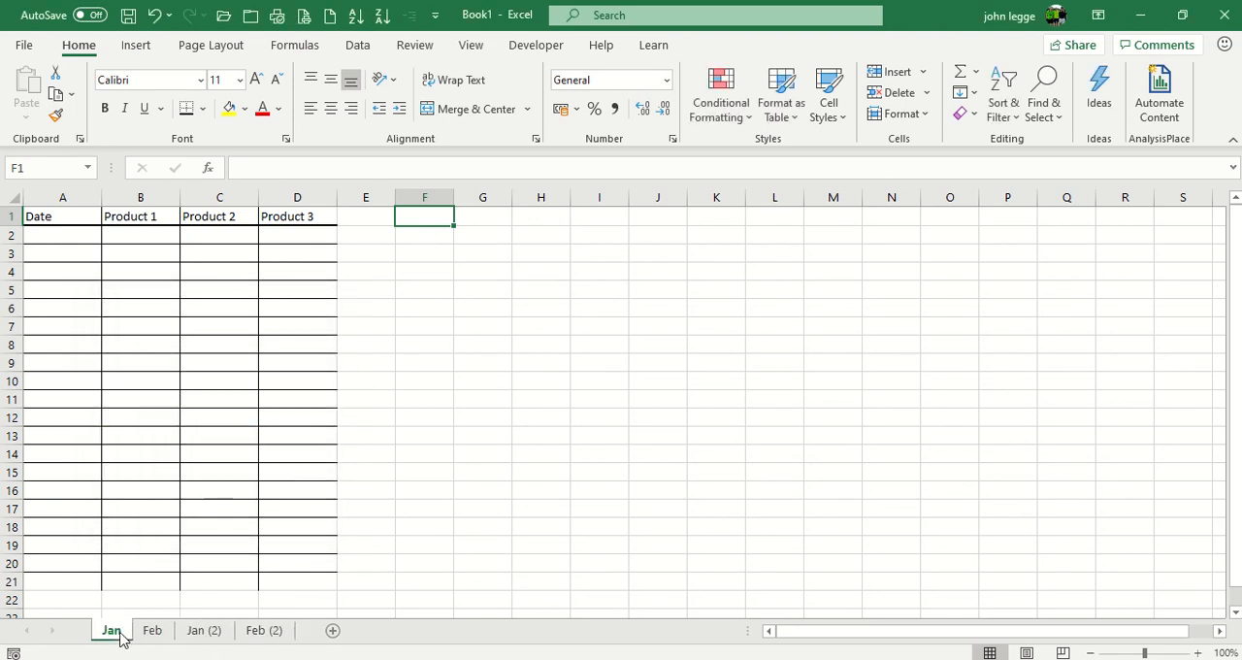
left_click(262, 633, "shift")
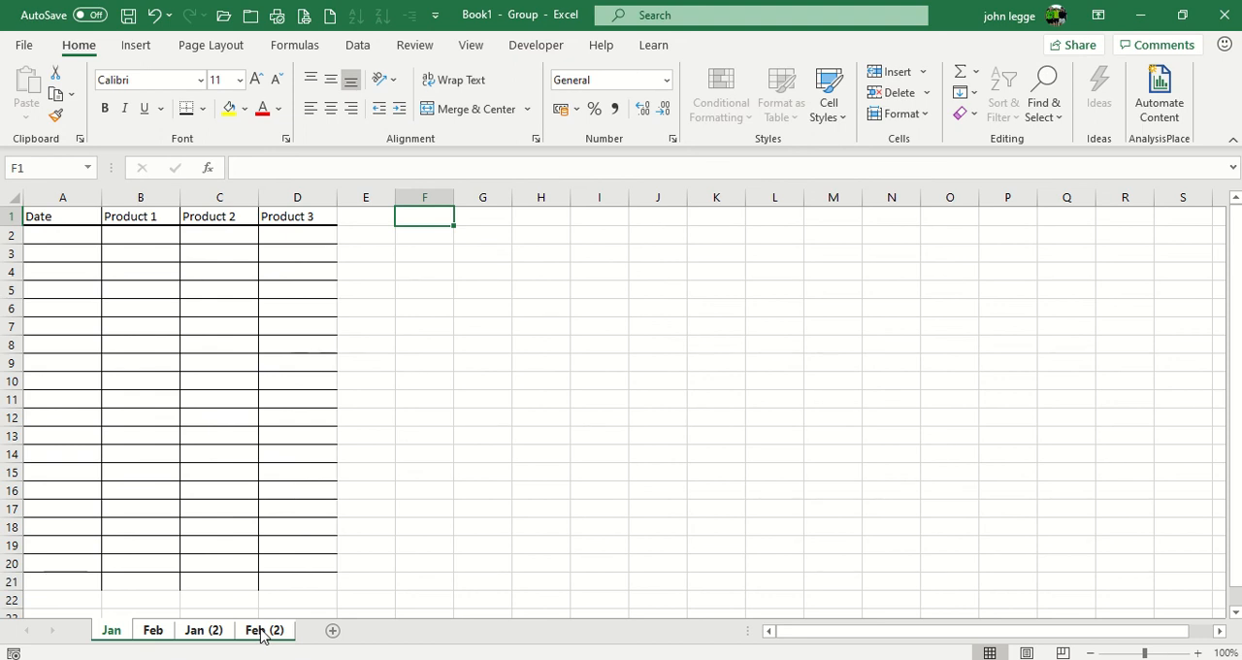
left_click(123, 636)
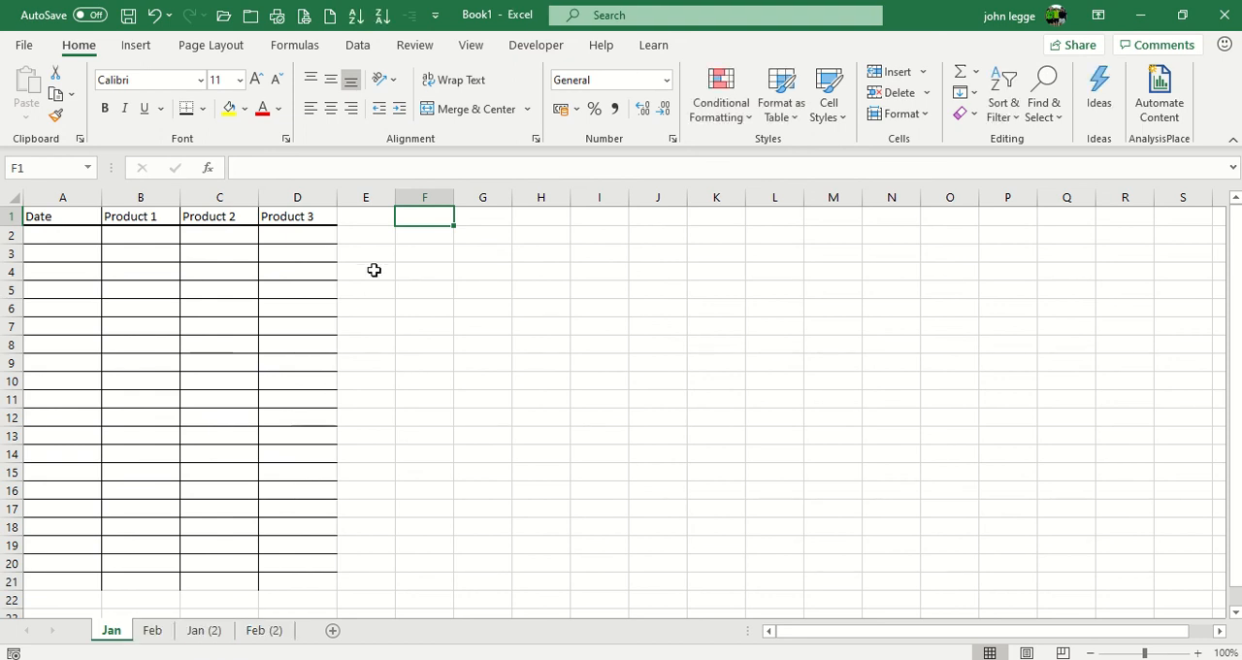